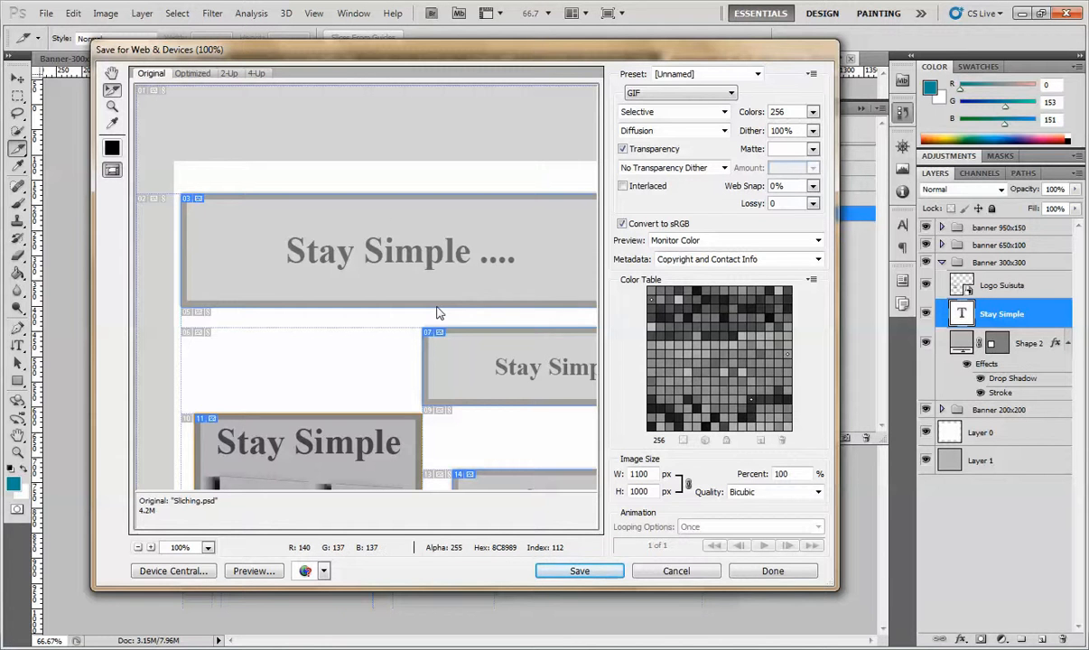
Step: Compare the original and optimized versions of the whole sliced layout at 50% zoom
key("z")
left_click(330, 264, "alt")
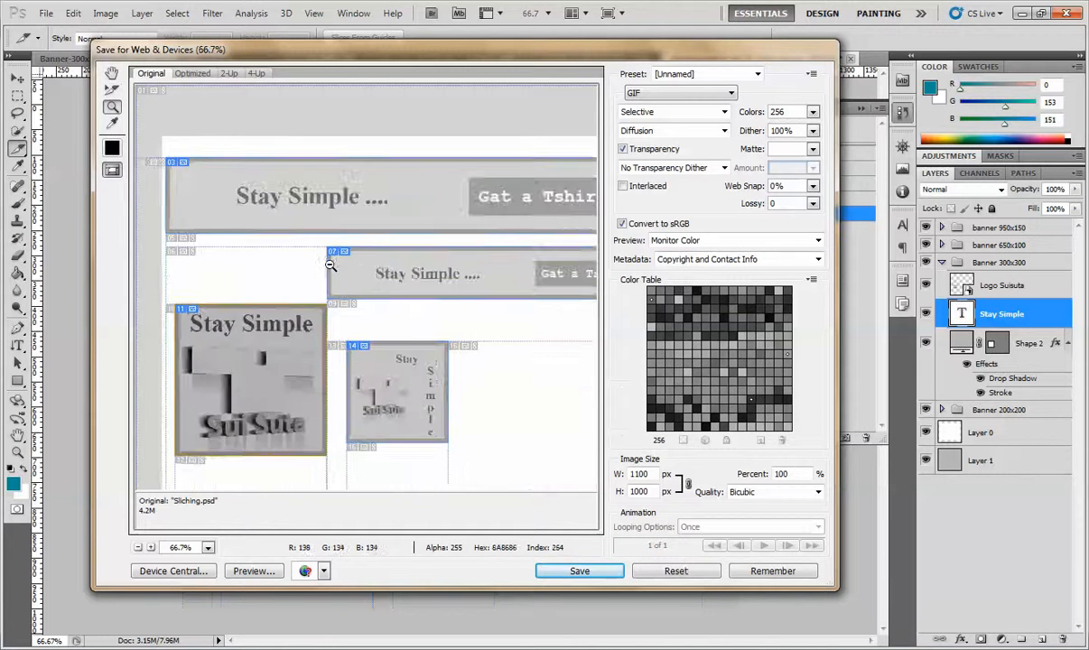
left_click(330, 264, "alt")
left_click(193, 74)
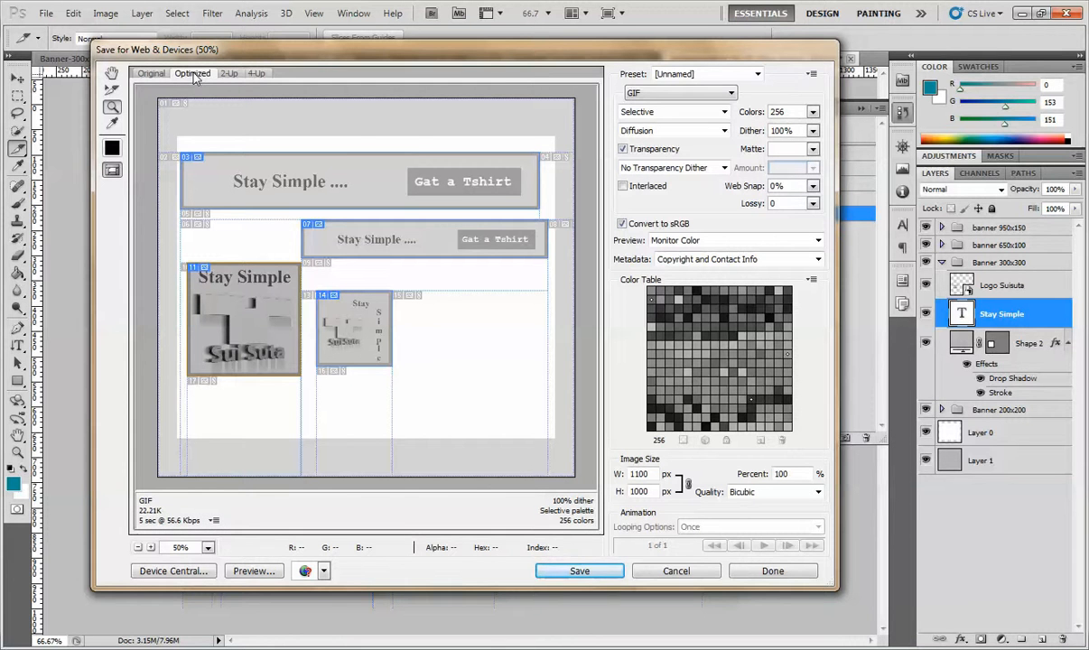
left_click(151, 74)
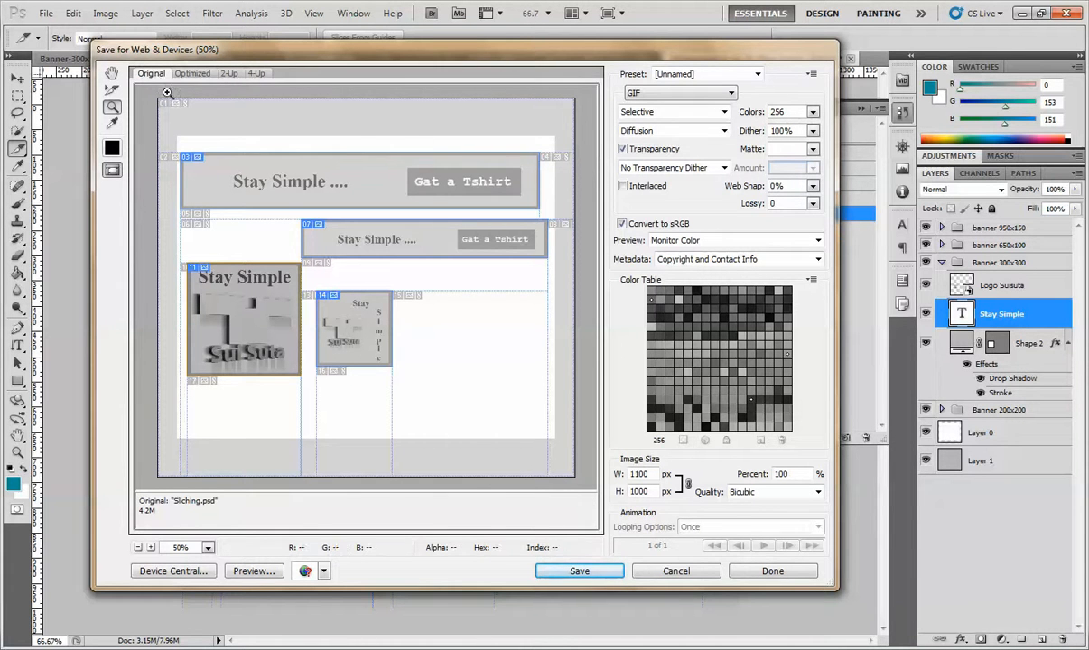
left_click(192, 74)
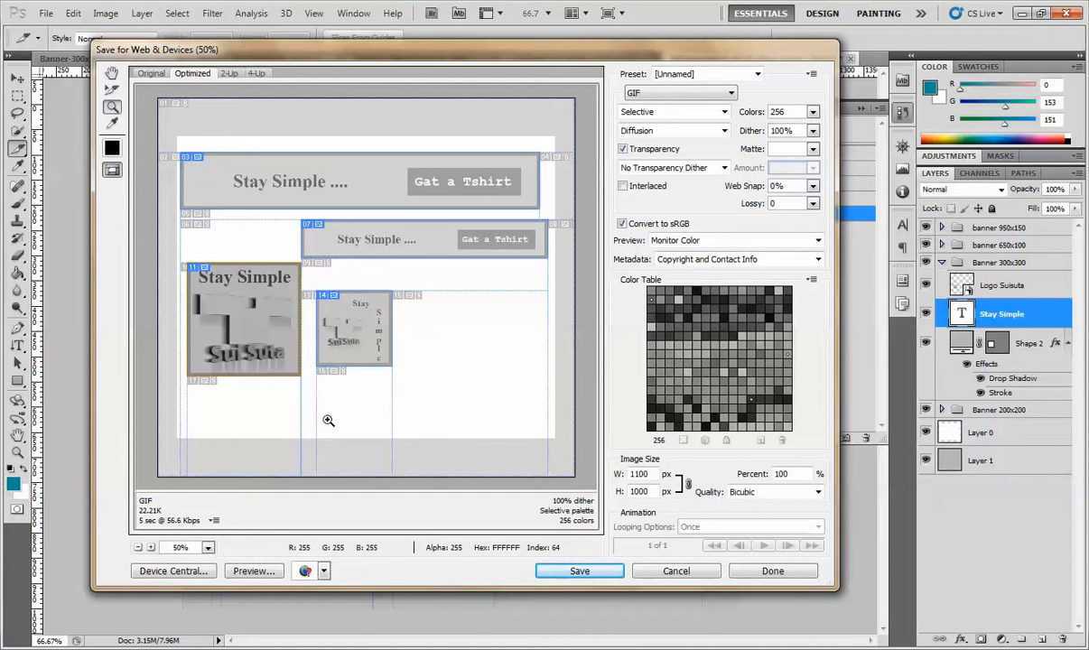
Step: Examine the original and the GIF version side by side in a two-version comparison at several zoom levels
left_click(228, 74)
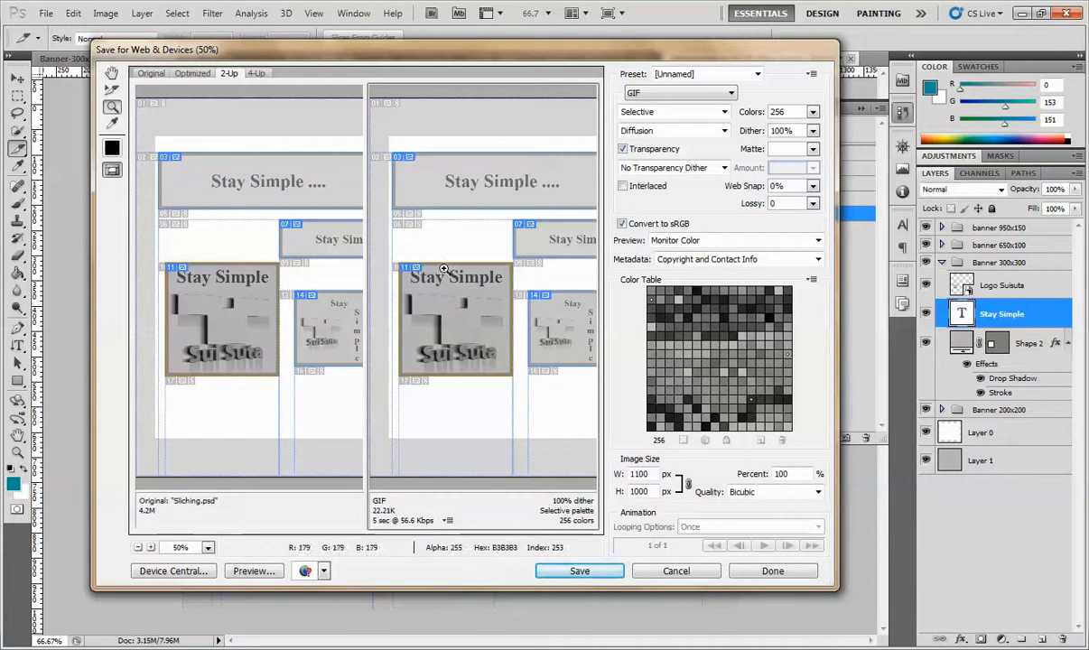
left_click(245, 118)
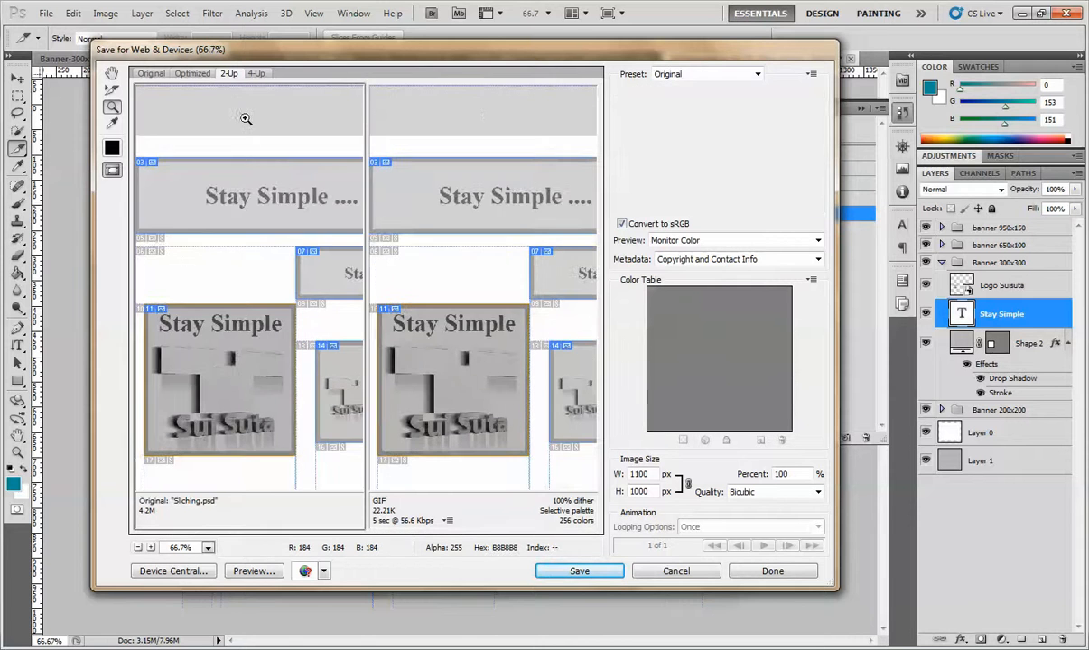
left_click(461, 115)
left_click(111, 72)
left_click(312, 155)
left_click(496, 157)
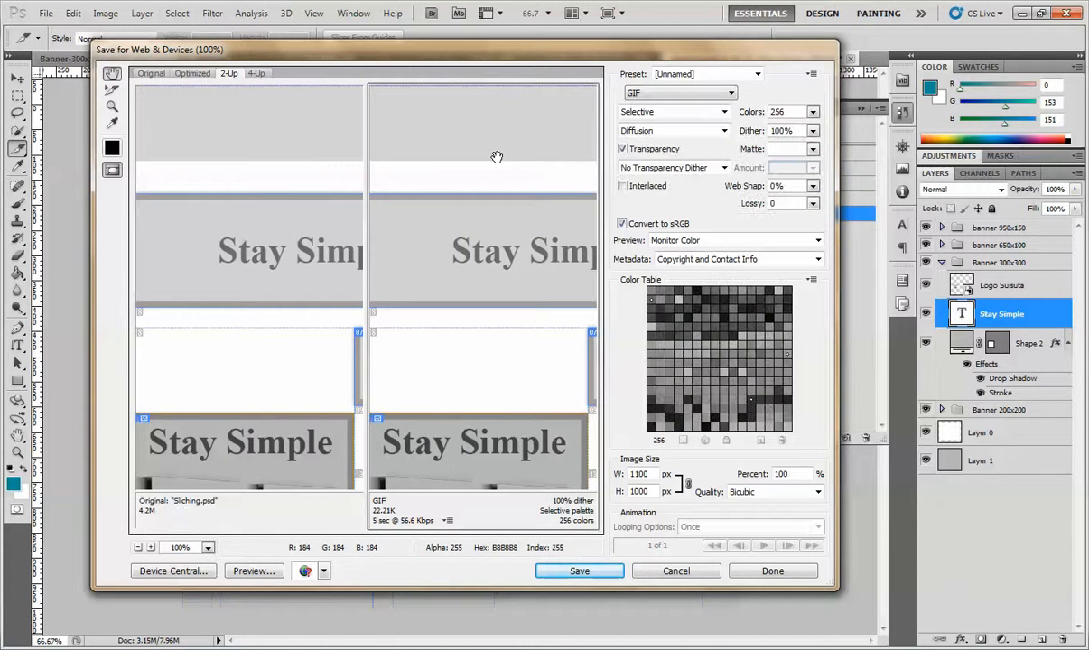
left_click(113, 106)
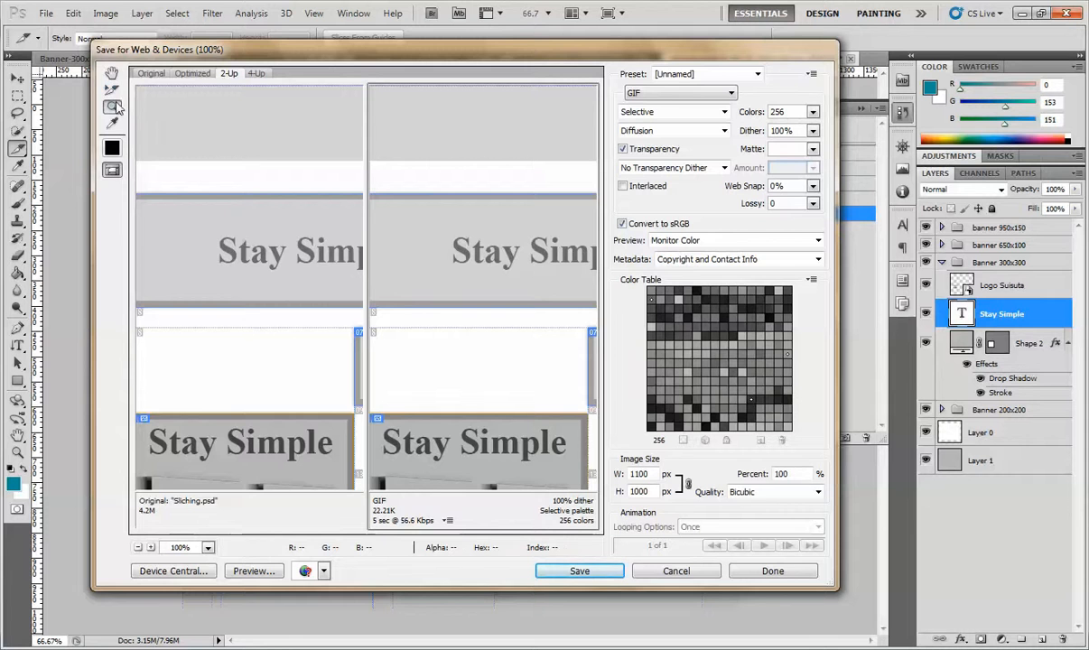
left_click(280, 194, "alt")
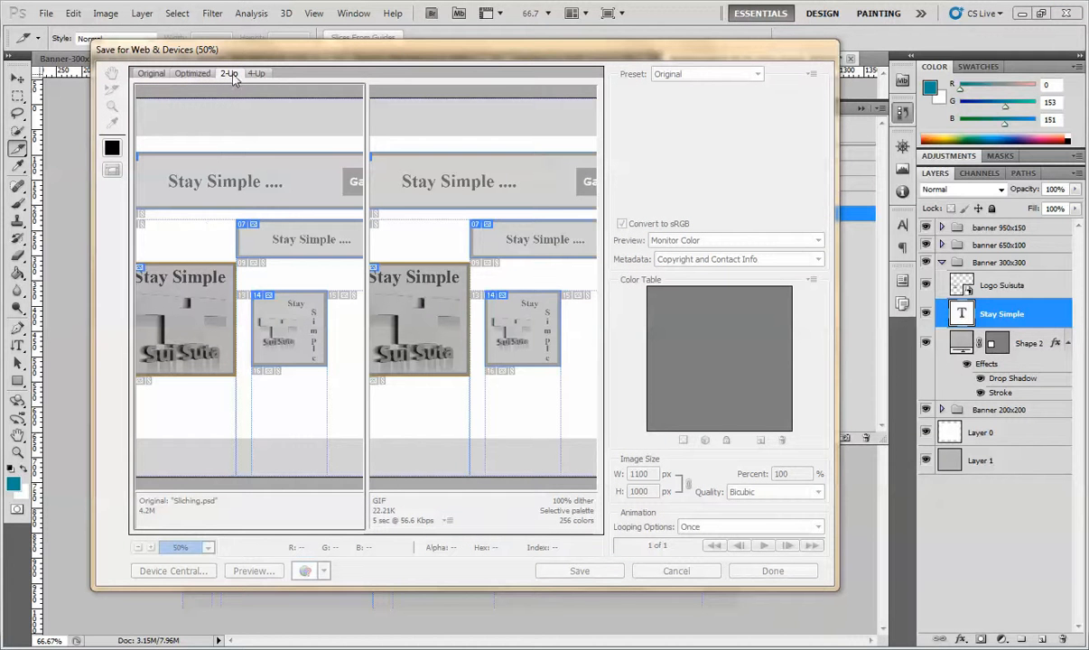
left_click(378, 168)
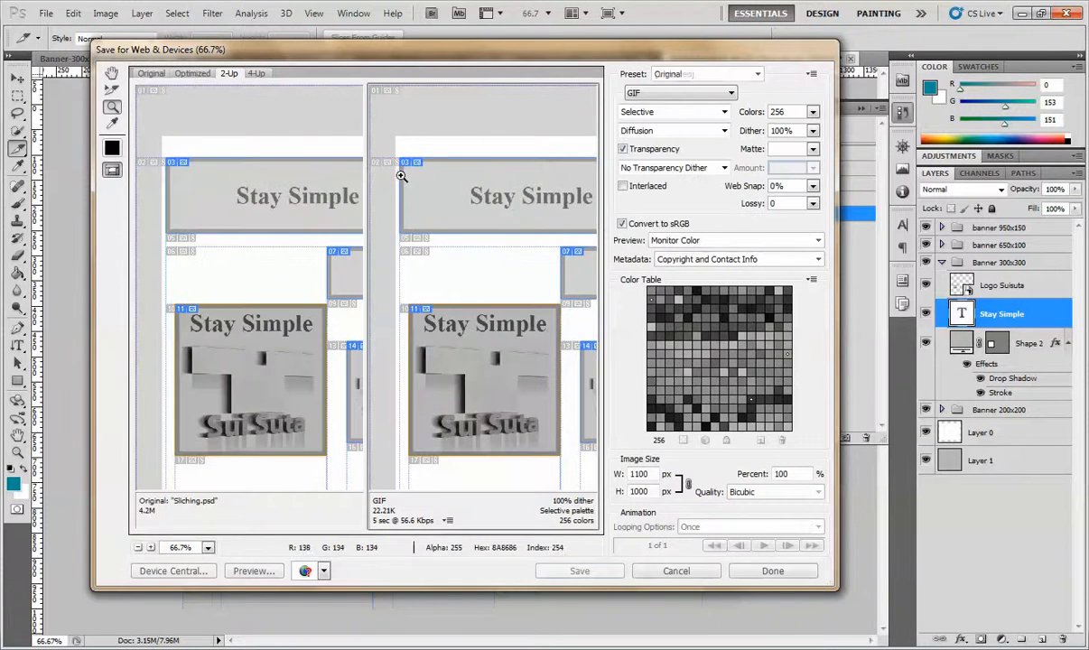
left_click(226, 245, "alt")
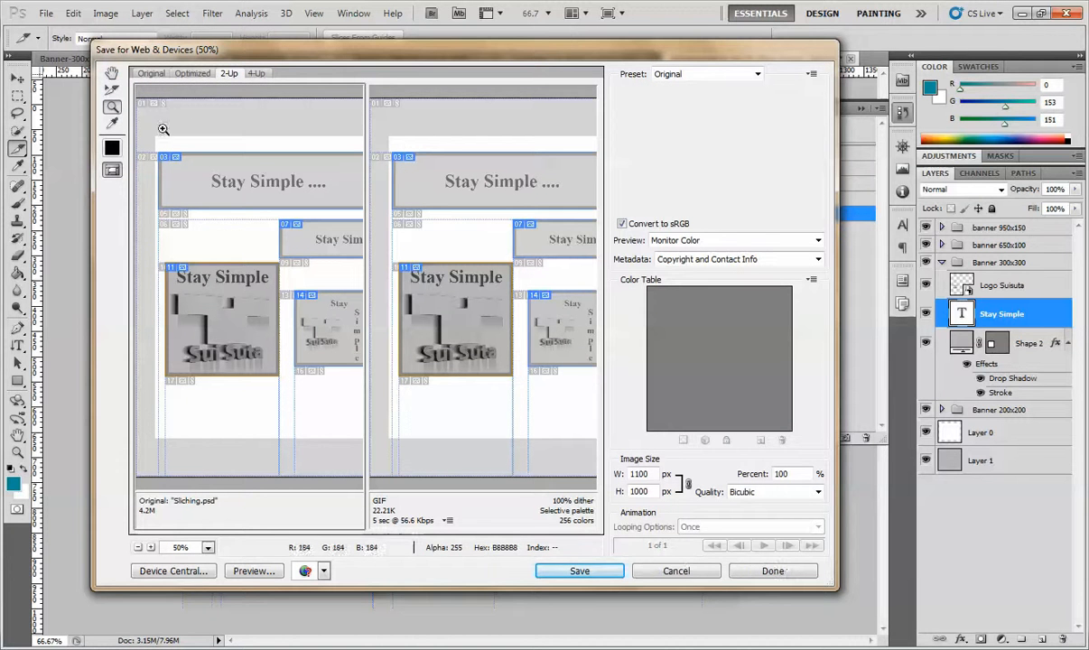
left_click(113, 76)
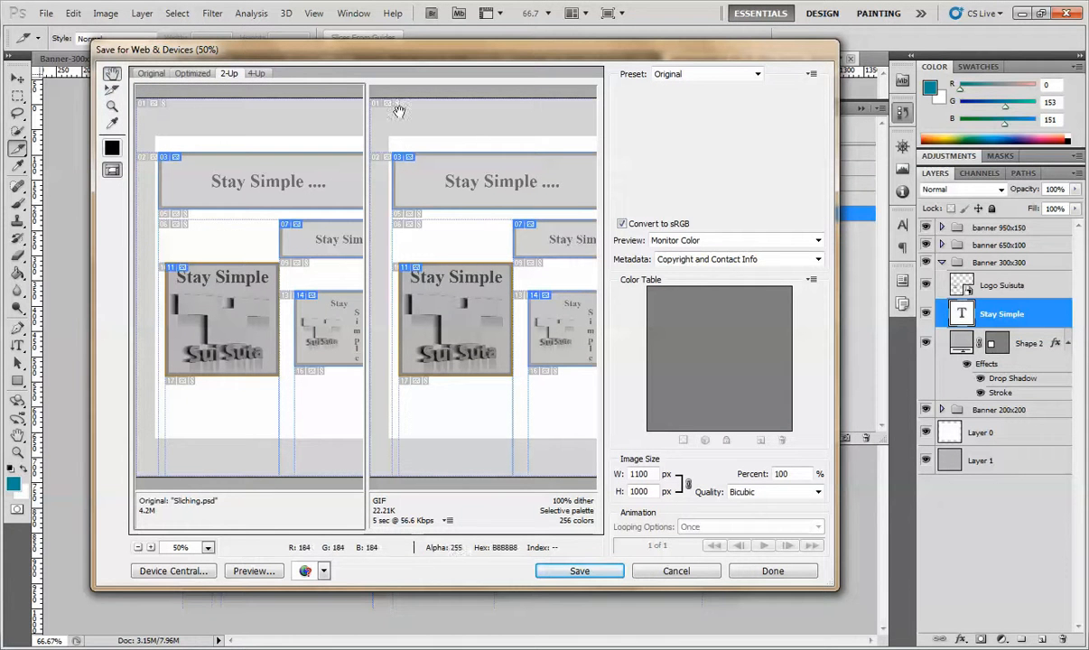
Step: Compare the original with the three GIF variants in a four-version view, checking each variant's optimization settings
left_click(258, 74)
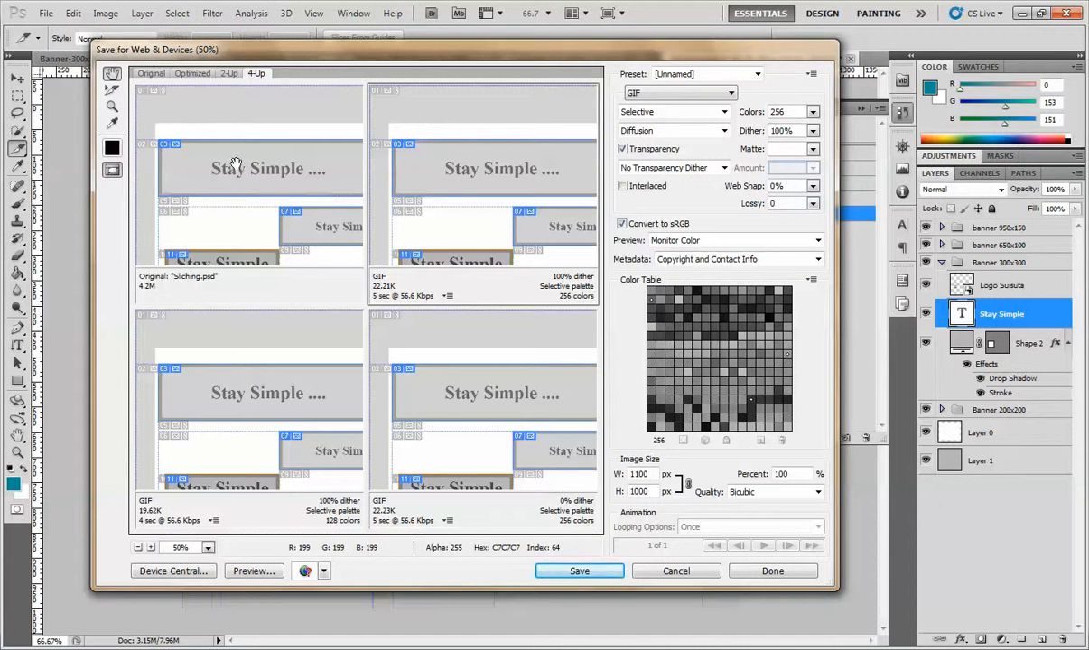
left_click(204, 149)
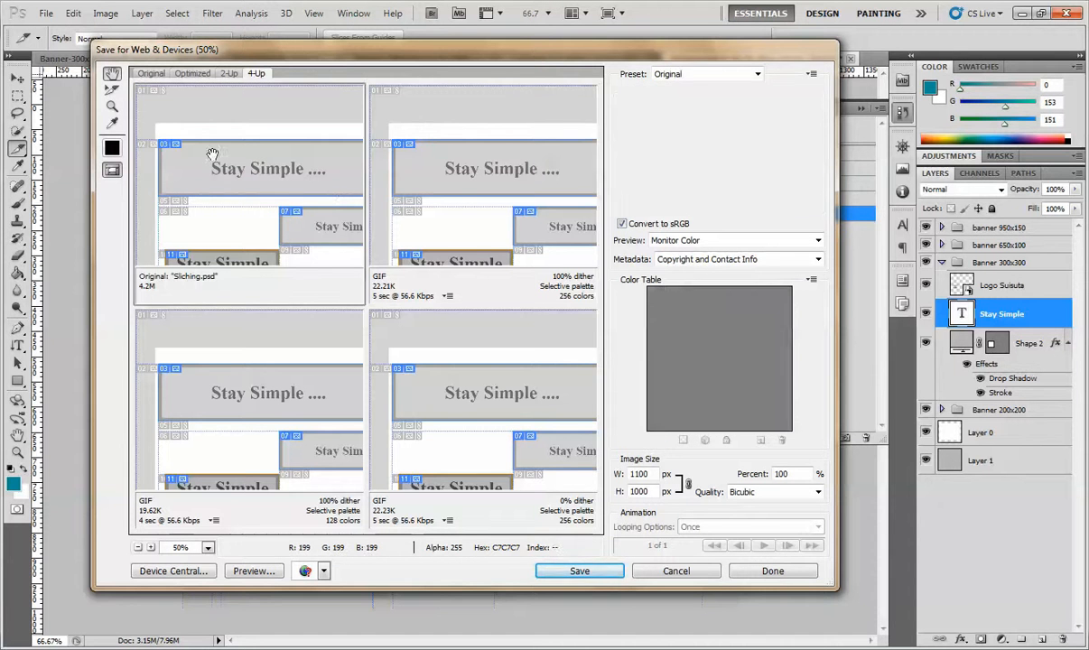
left_click(410, 192)
left_click(452, 320)
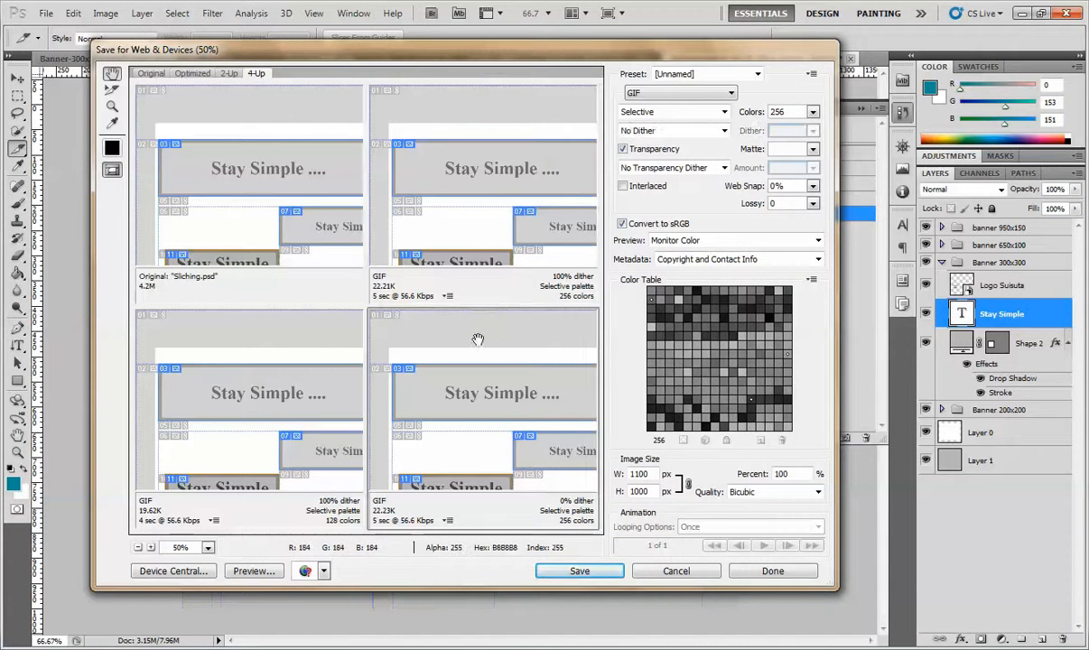
left_click(282, 354)
left_click(455, 249)
left_click(444, 361)
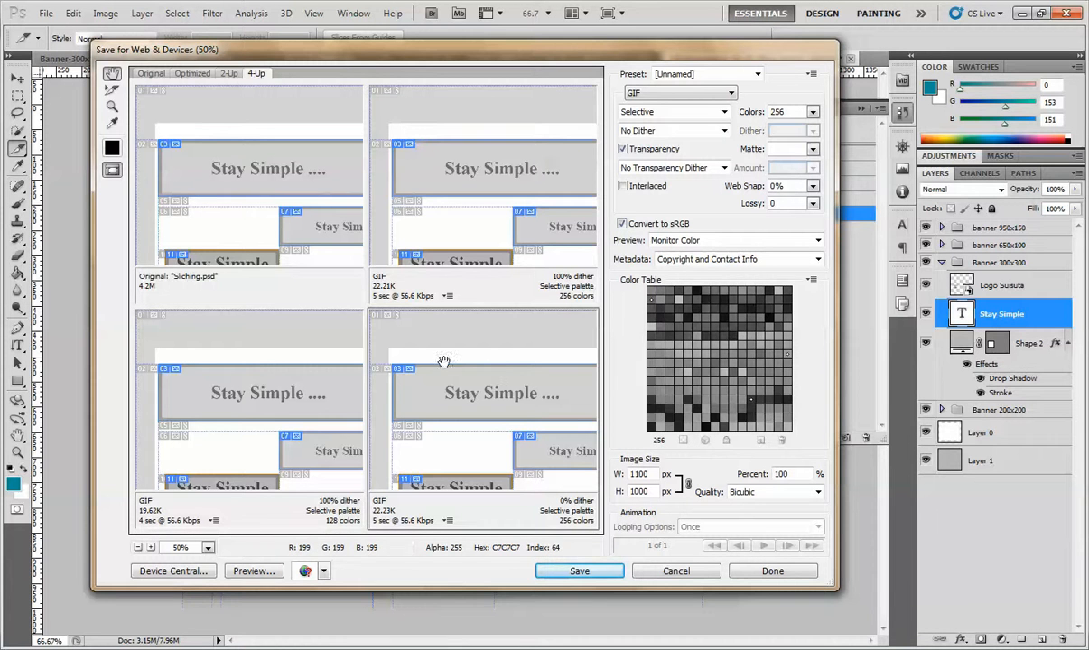
left_click(263, 361)
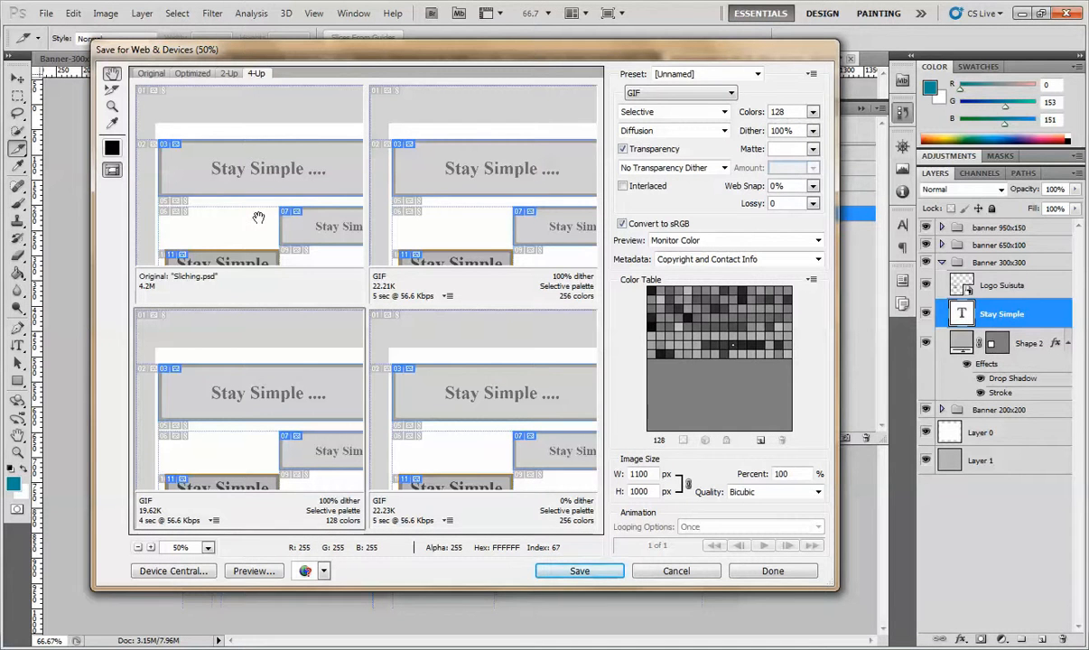
left_click(221, 144)
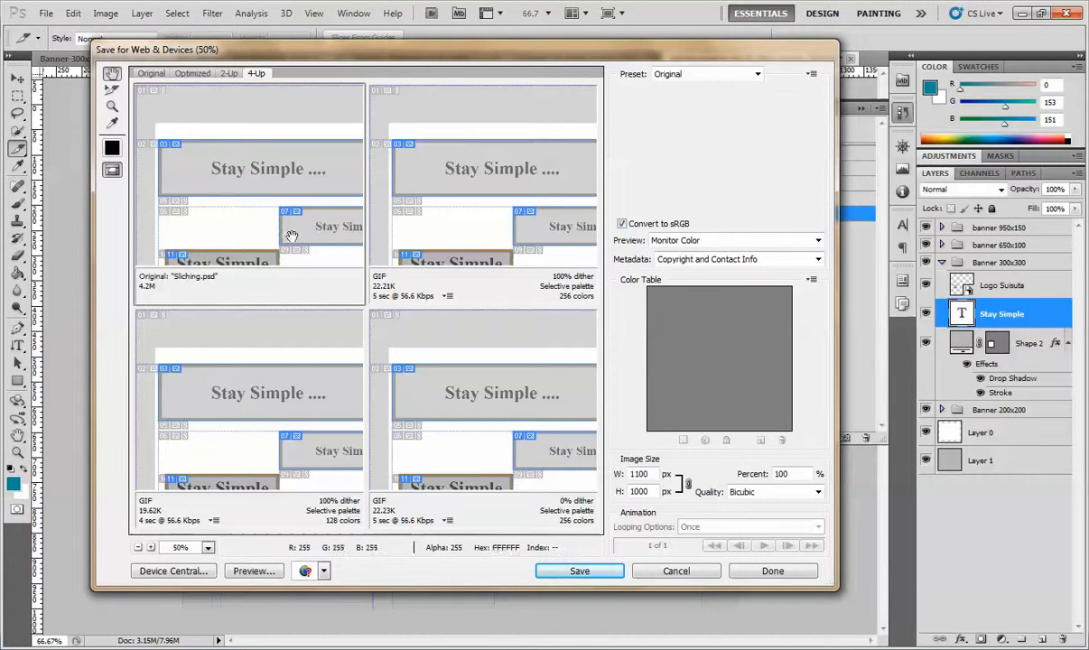
left_click(462, 170)
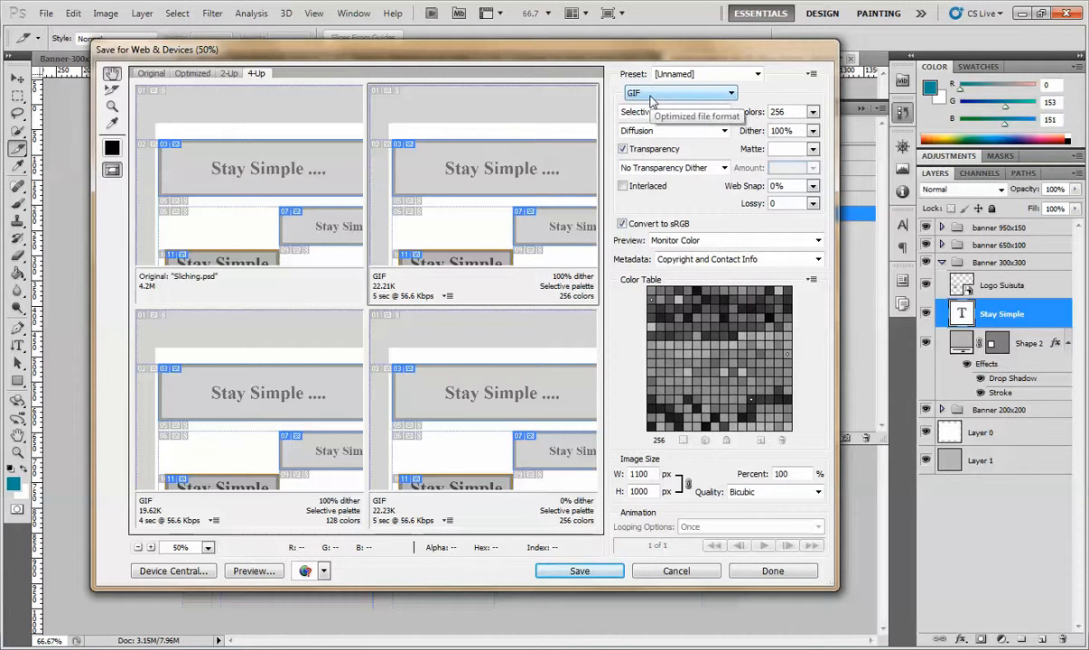
Step: Change the 128-color GIF version in the four-version comparison to JPEG and the undithered GIF version to PNG-24
left_click(189, 366)
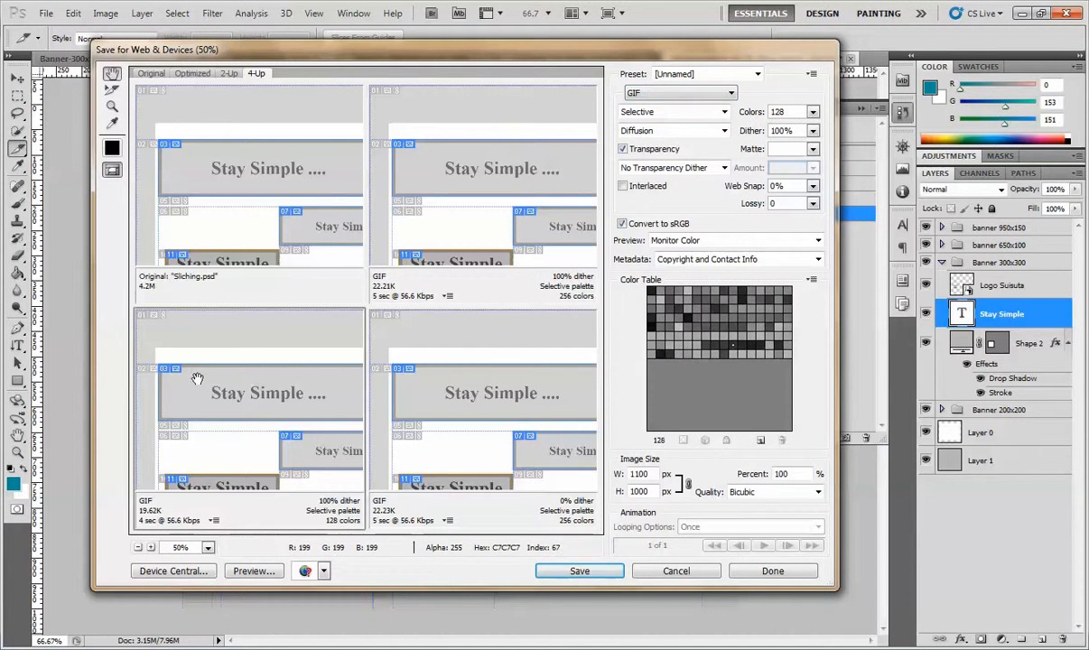
left_click(673, 93)
left_click(656, 127)
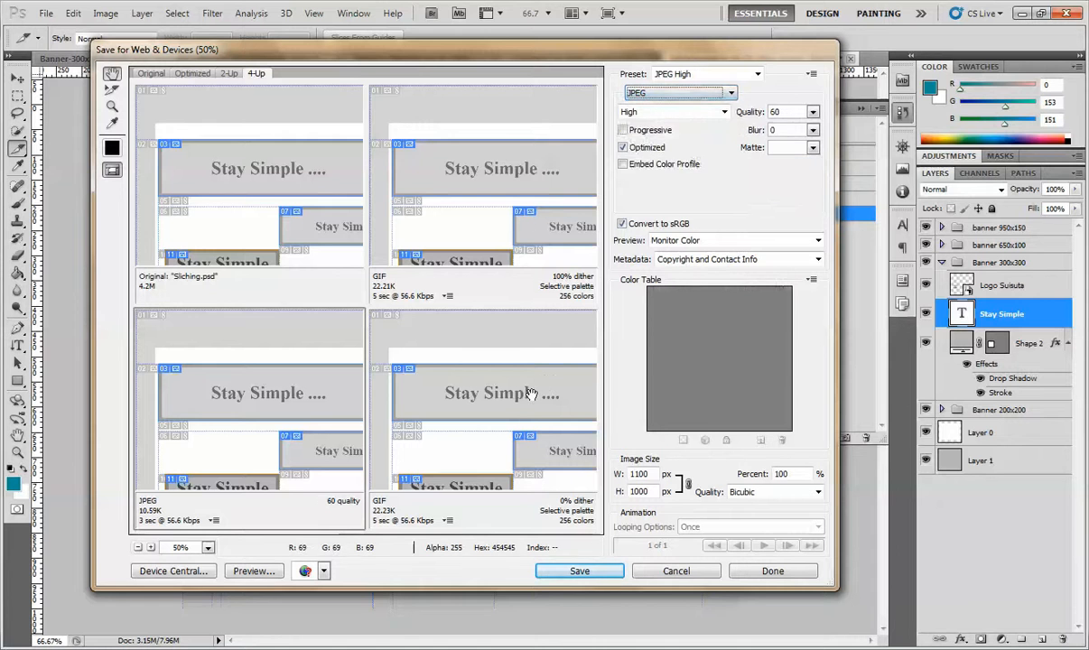
left_click(501, 372)
left_click(690, 93)
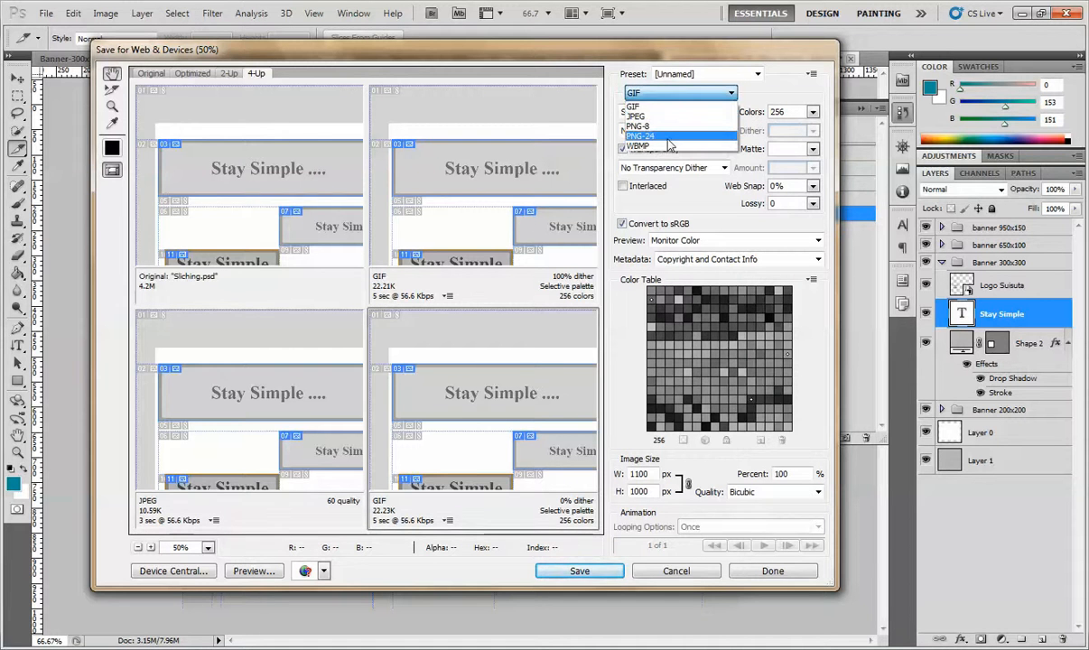
left_click(657, 133)
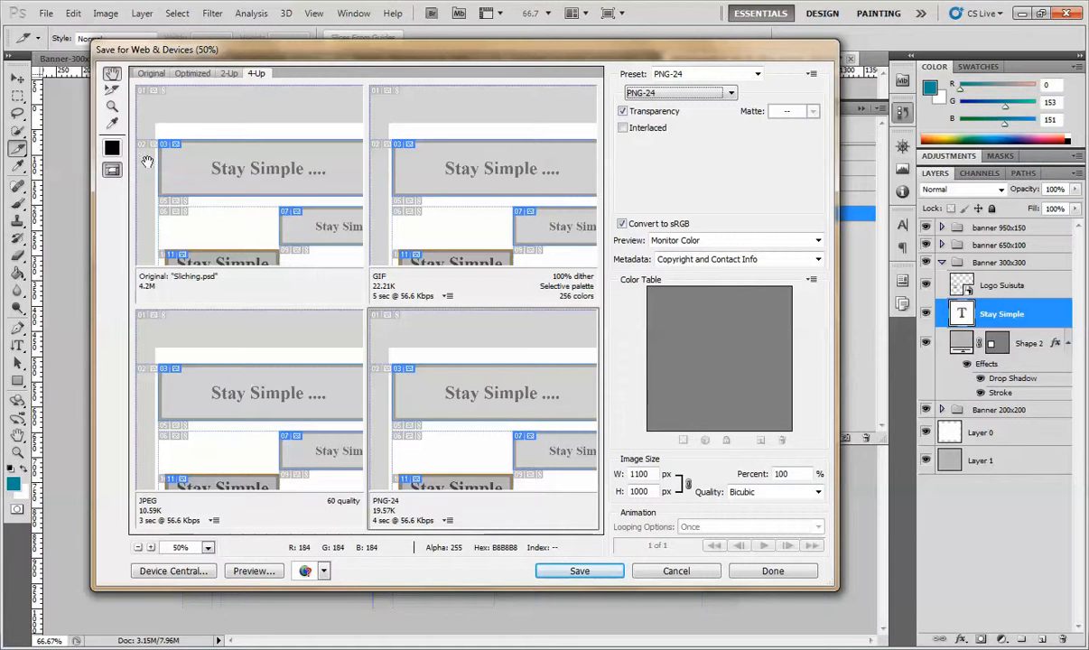
Step: Examine the optimized PNG-24 version on its own at 100% zoom, including the "Gat a Tshirt" banner areas
left_click(147, 73)
left_click(176, 73)
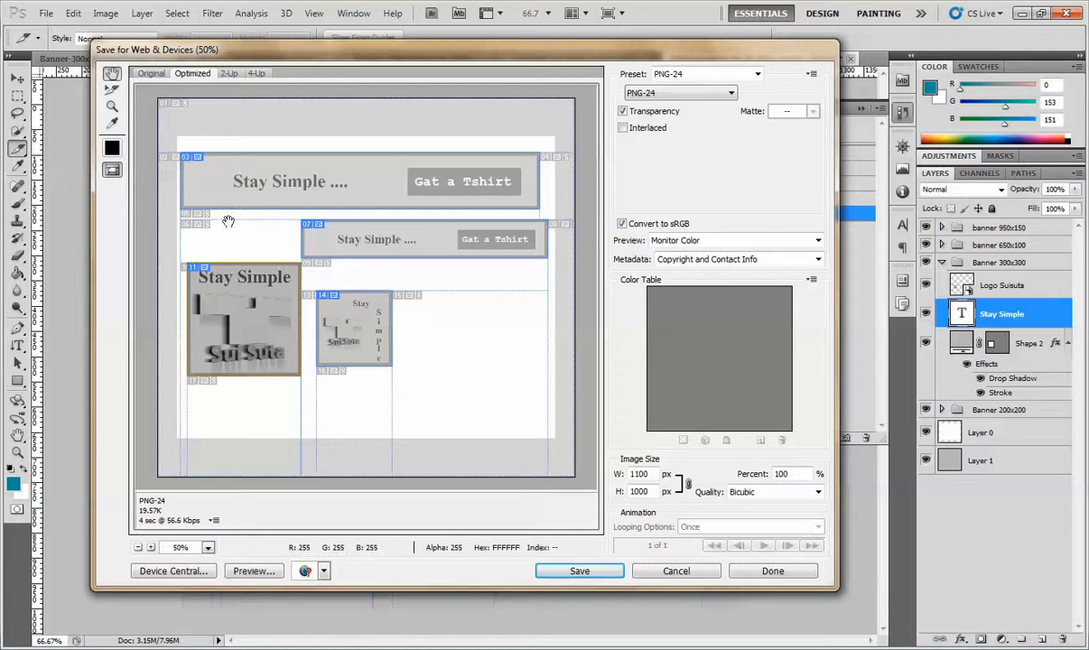
key("z")
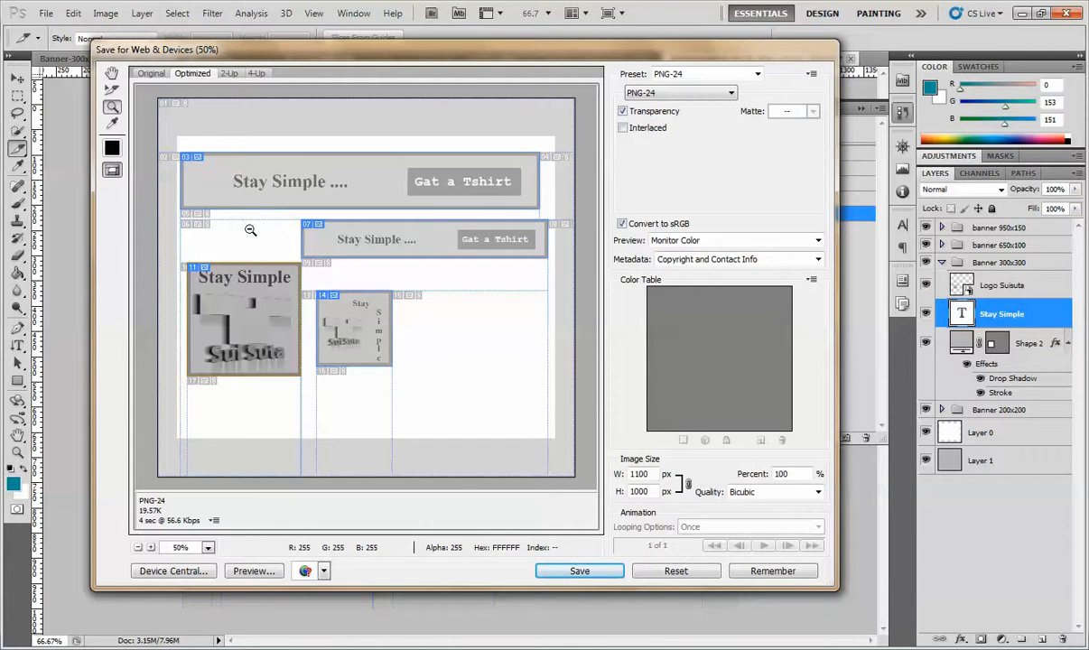
left_click(253, 229, "alt")
left_click(267, 226)
left_click(271, 227)
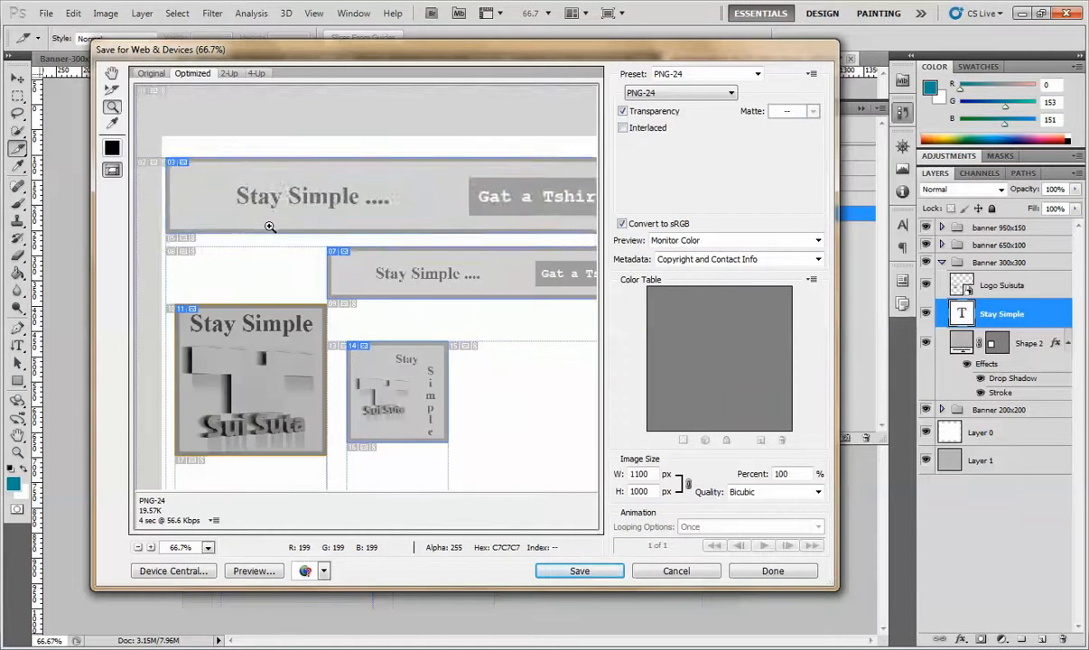
left_click(267, 223)
key("h")
left_click_drag(506, 271, 130, 280)
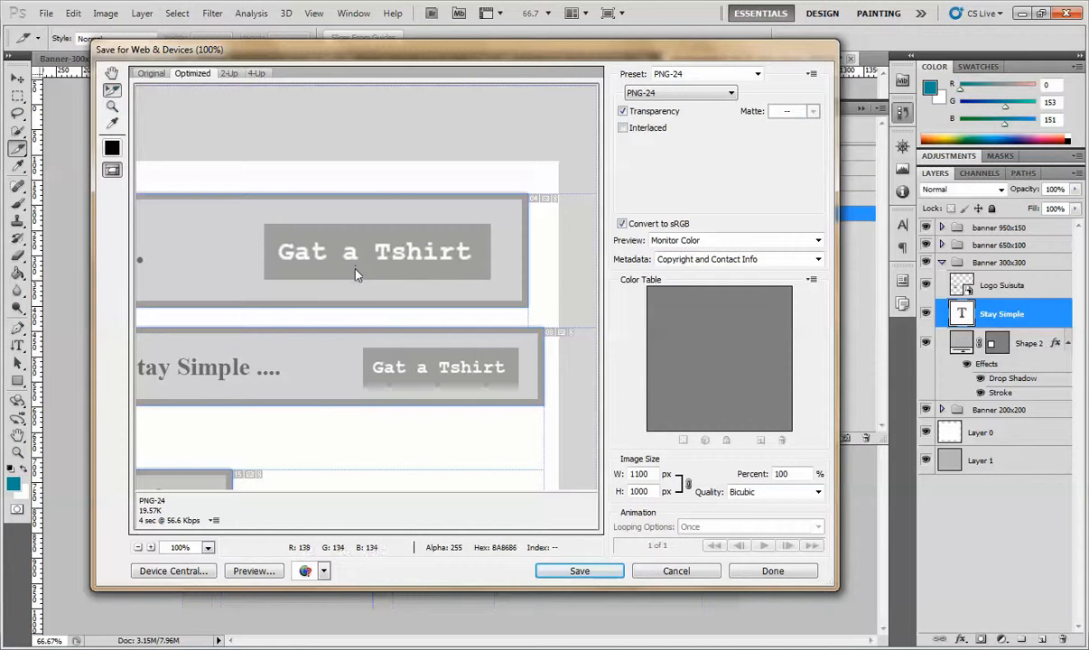
Step: Select the banner slices 03, 07, 11 and 14 individually to check each one's optimization settings
left_click(206, 256)
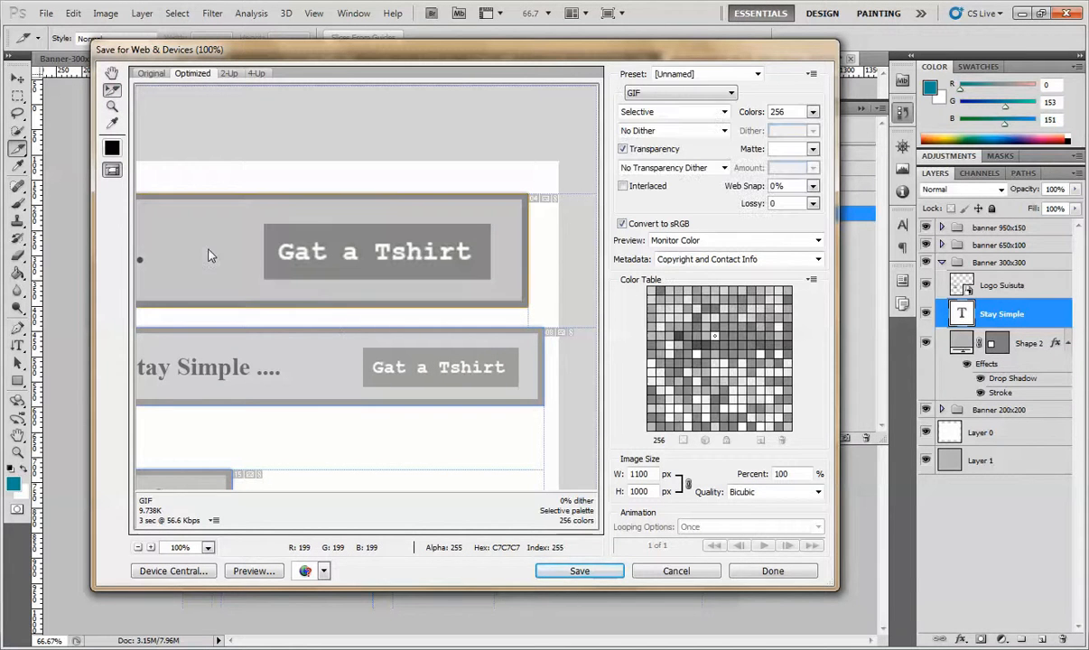
left_click_drag(240, 360, 459, 288)
left_click(351, 299)
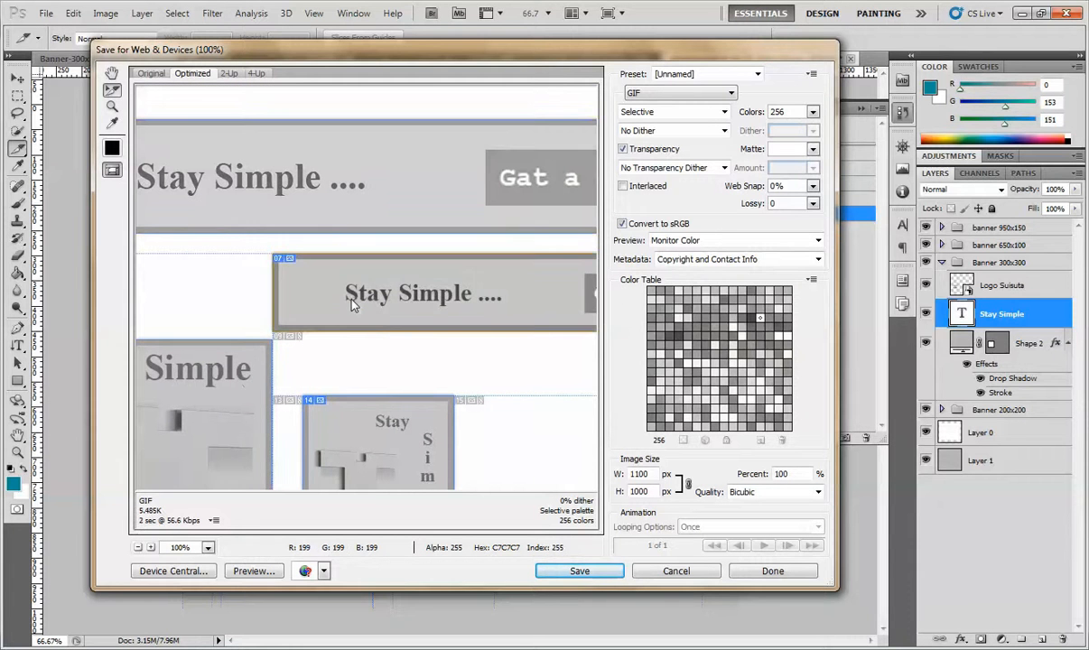
left_click(231, 366)
left_click(377, 442)
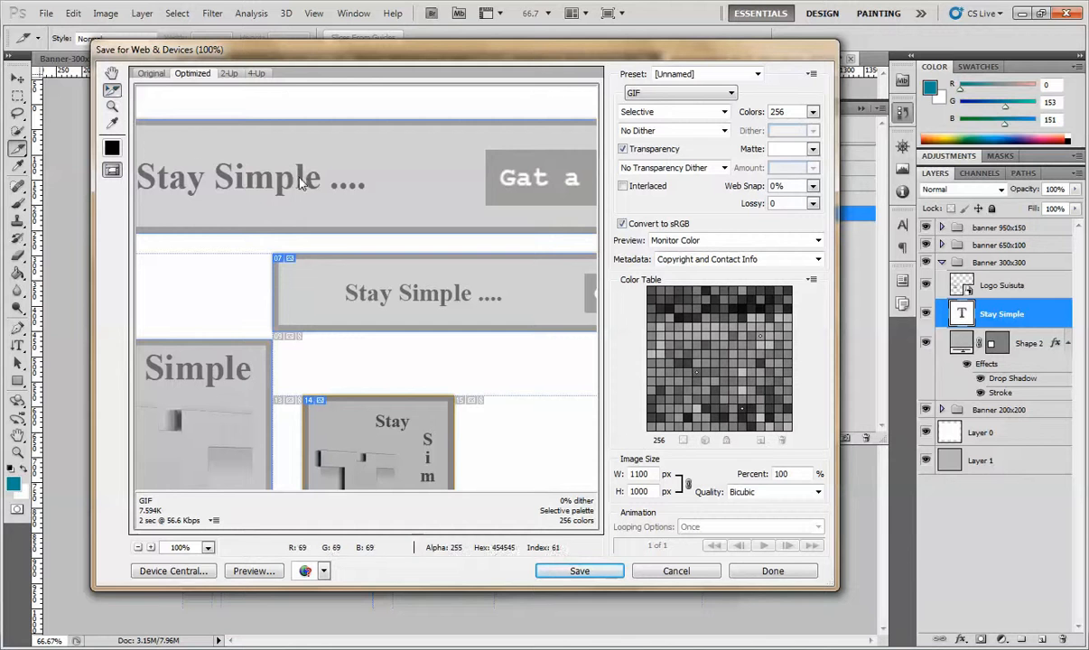
left_click(407, 192)
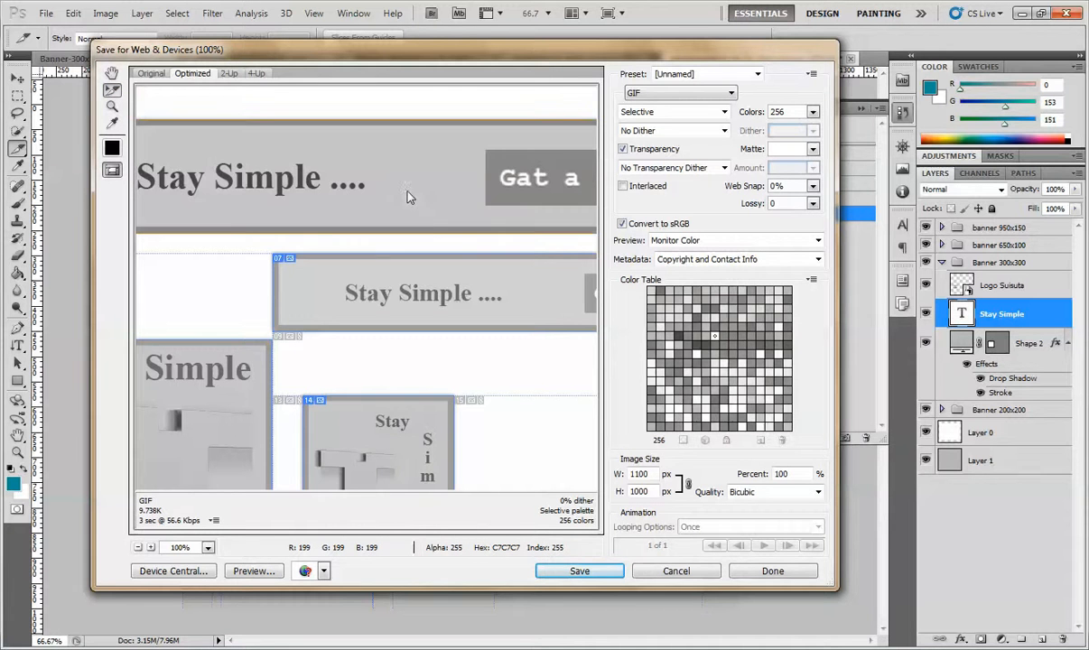
left_click(410, 293)
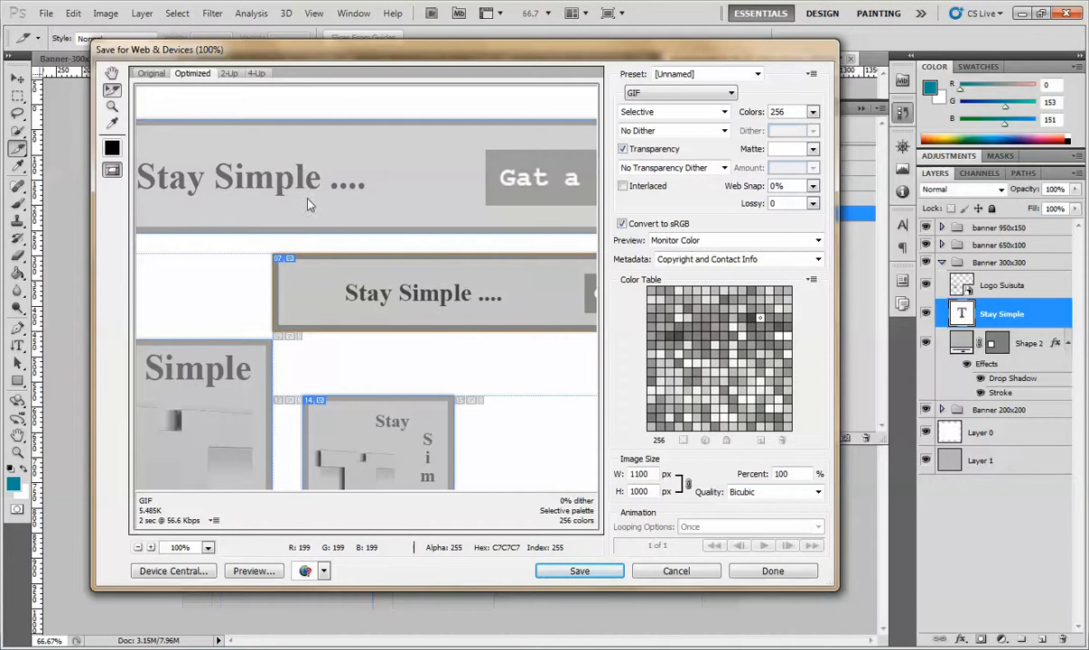
Step: Zoom in on the upper "Stay Simple" banner areas of the optimized preview, and zoom back out to 66.7%
left_click(112, 107)
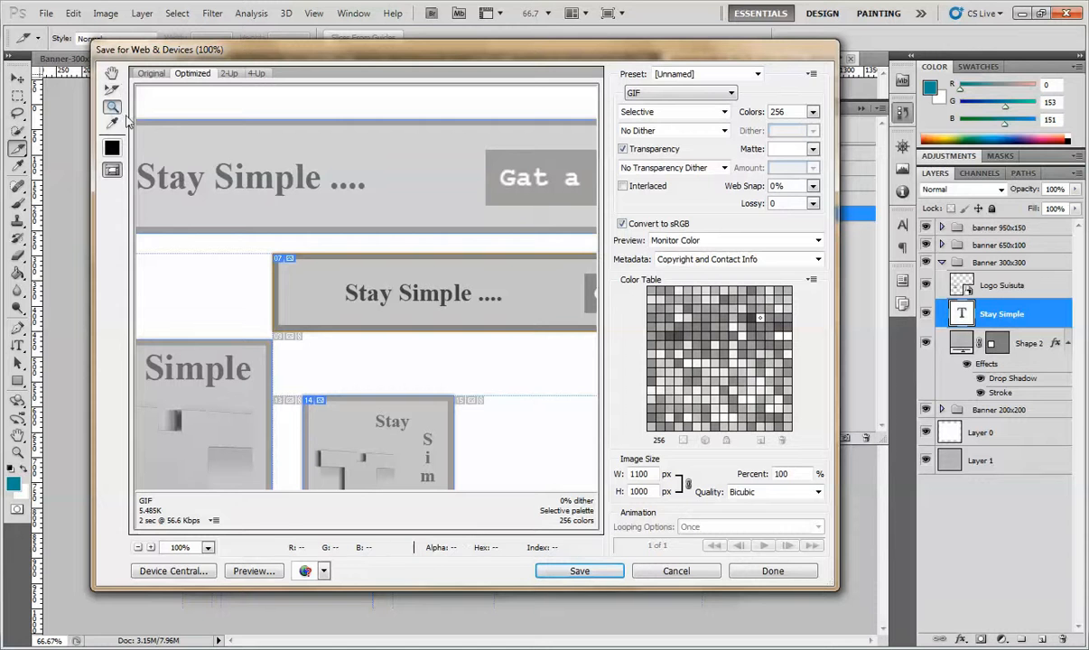
left_click_drag(186, 120, 518, 496)
left_click_drag(191, 115, 367, 269)
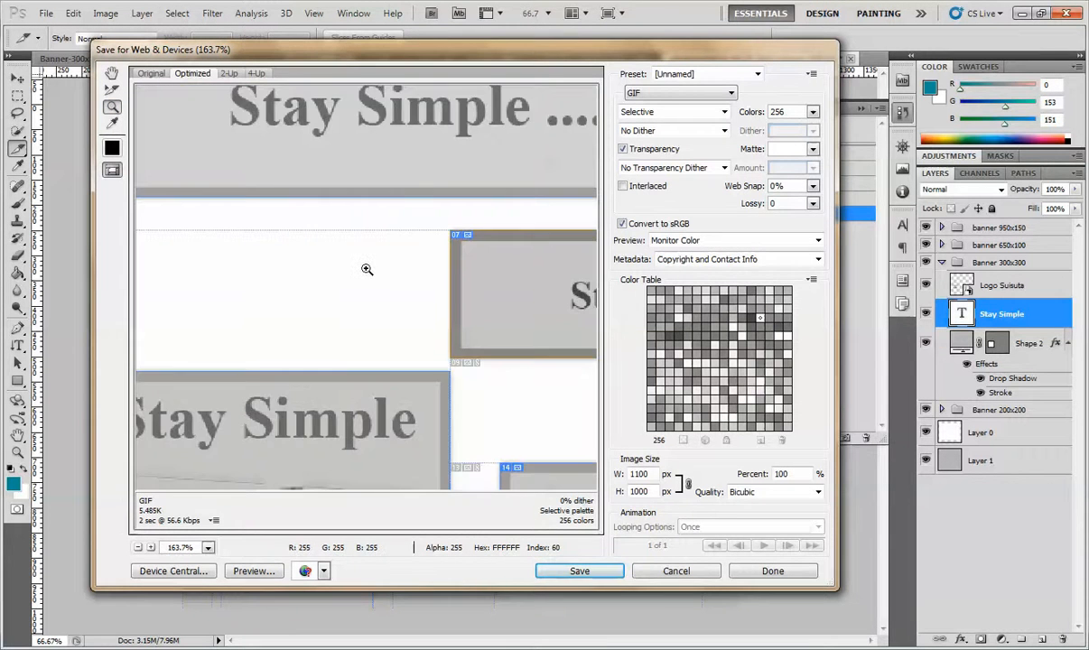
key("alt")
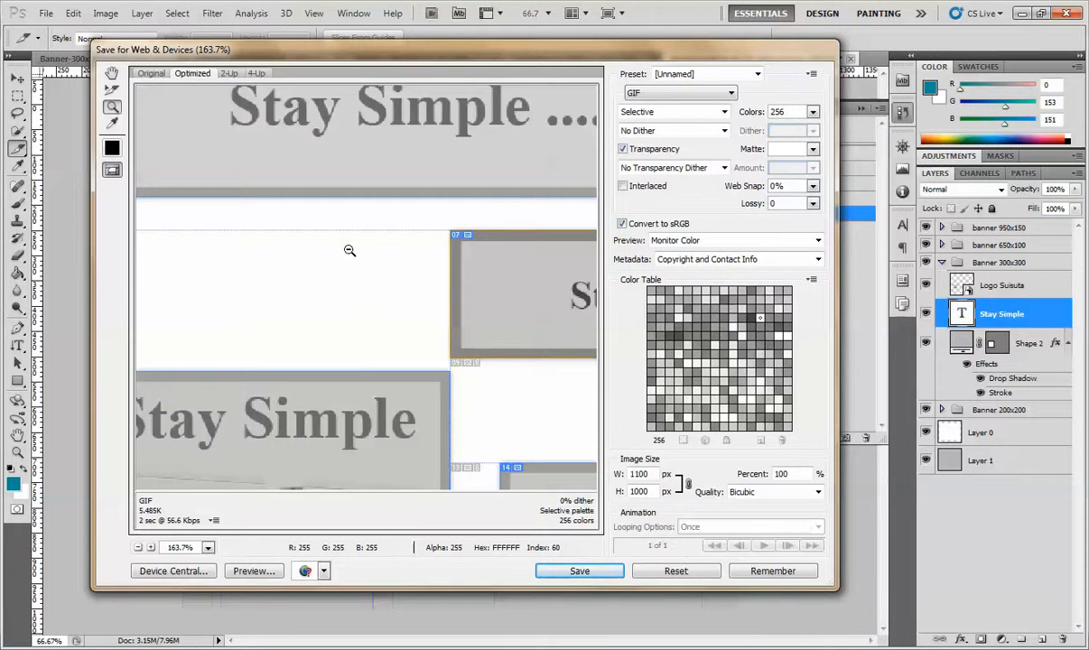
left_click(356, 256, "alt")
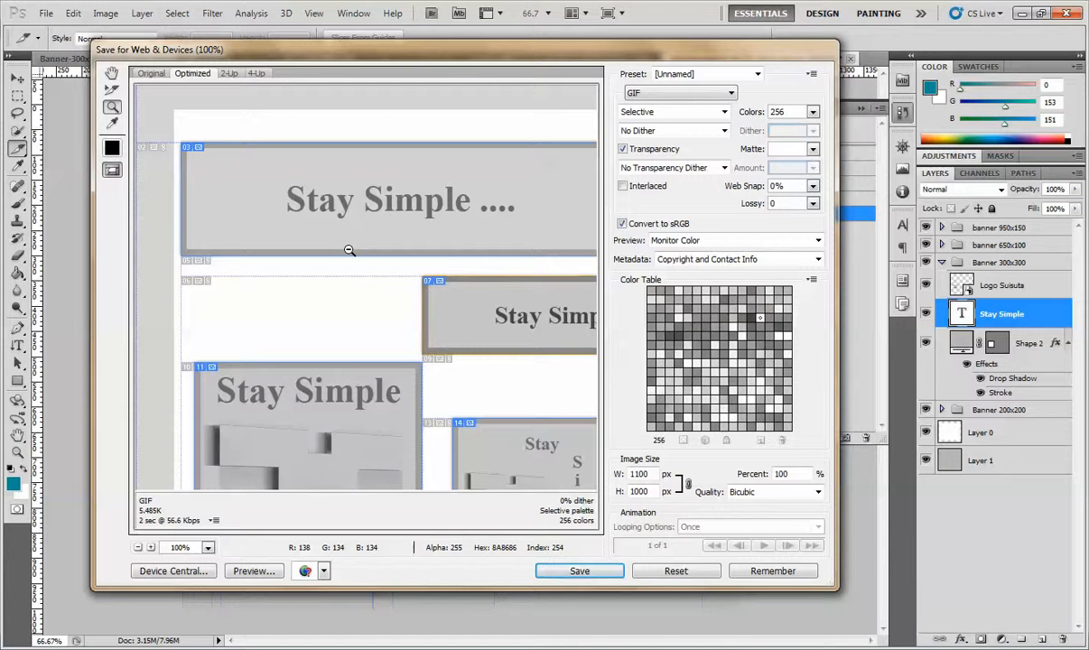
left_click(349, 250, "alt")
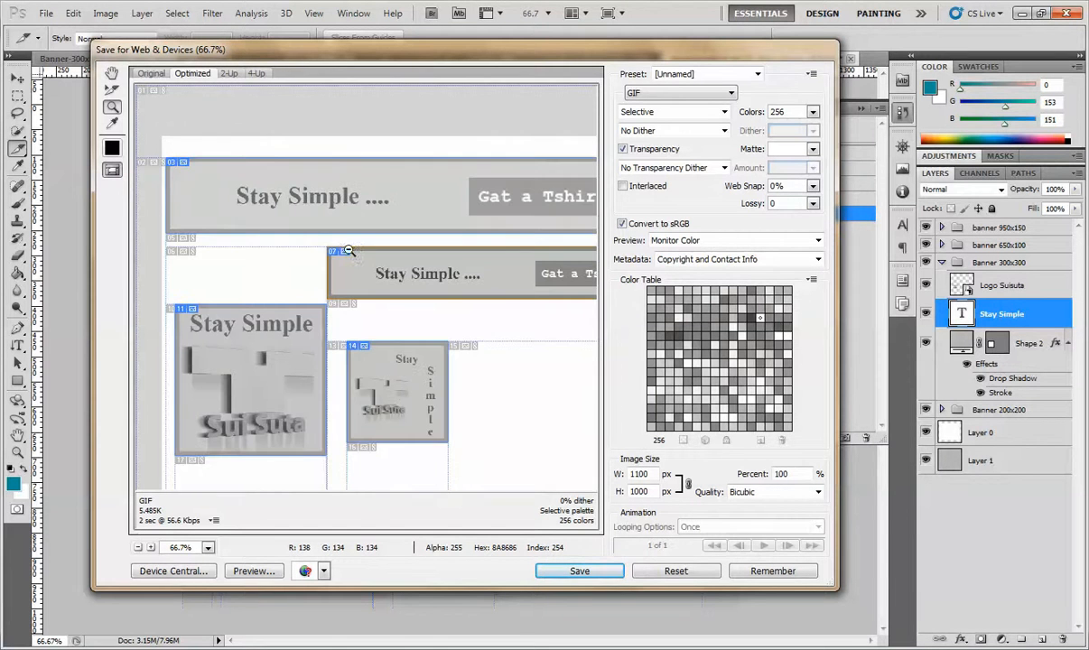
Step: Sample the light gray background of banner slice 03 and the darker gray near its "Gat a Tshirt" box with the Eyedropper
left_click(112, 123)
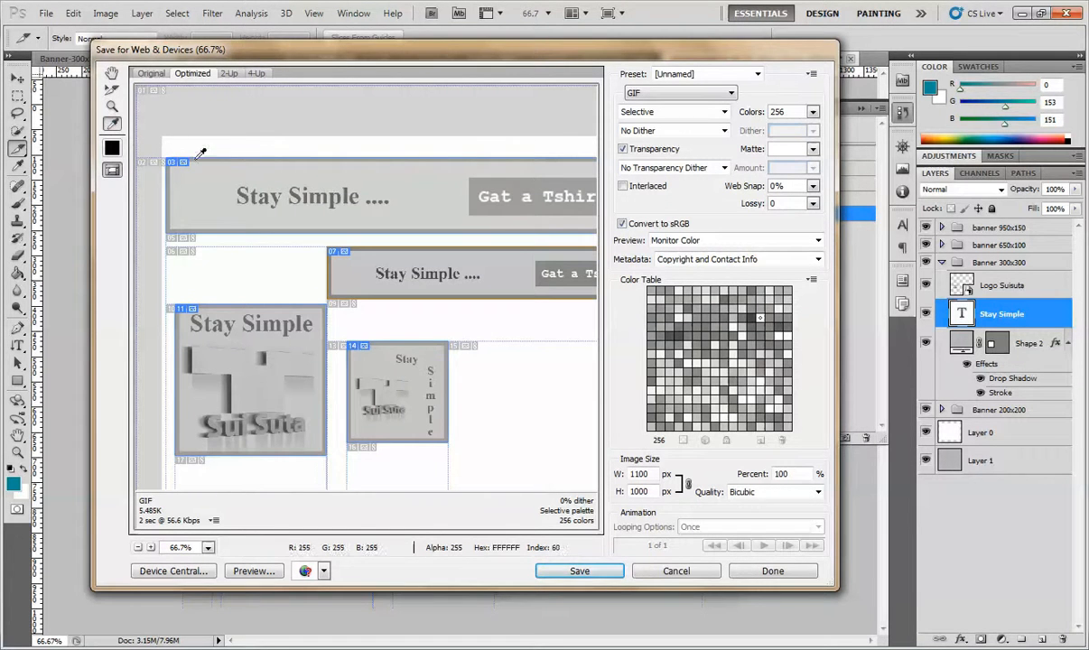
left_click(201, 181)
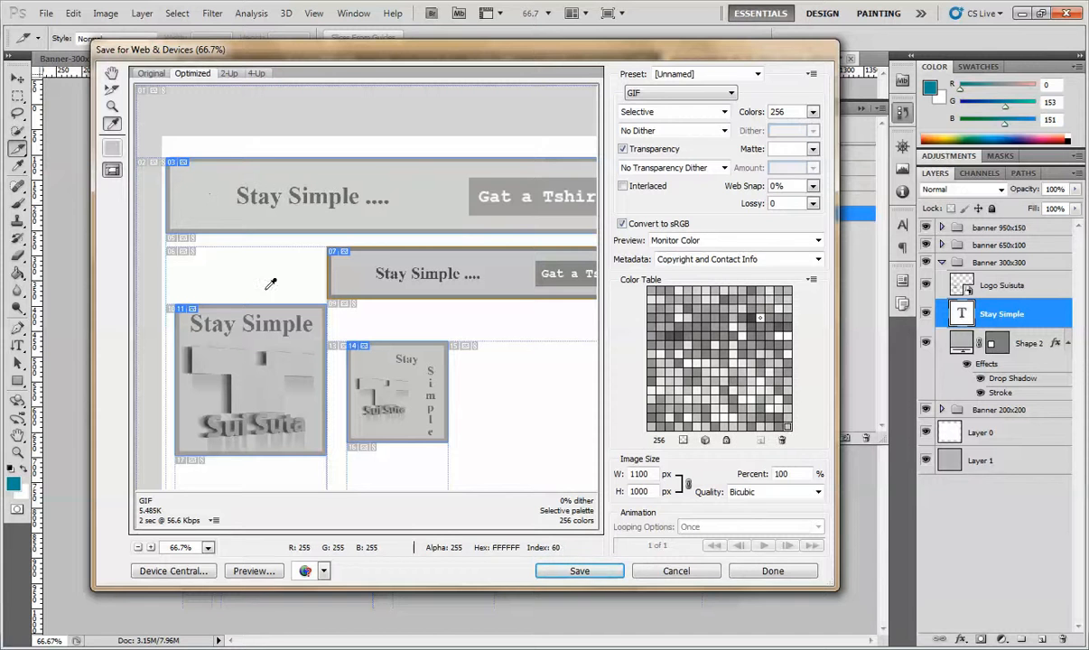
left_click(465, 184)
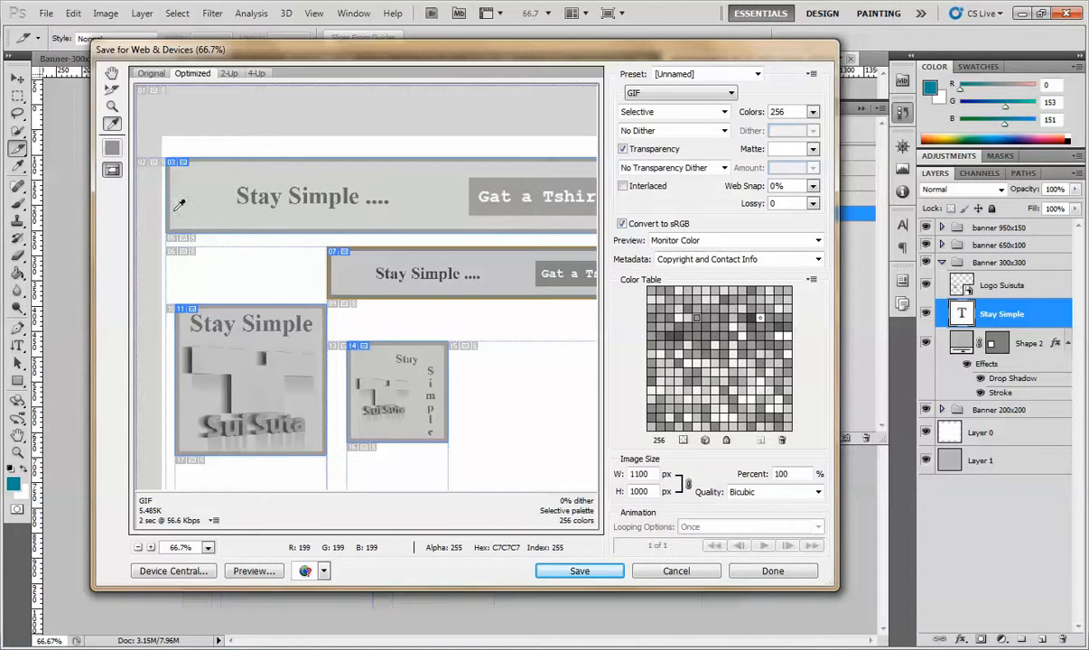
left_click(111, 150)
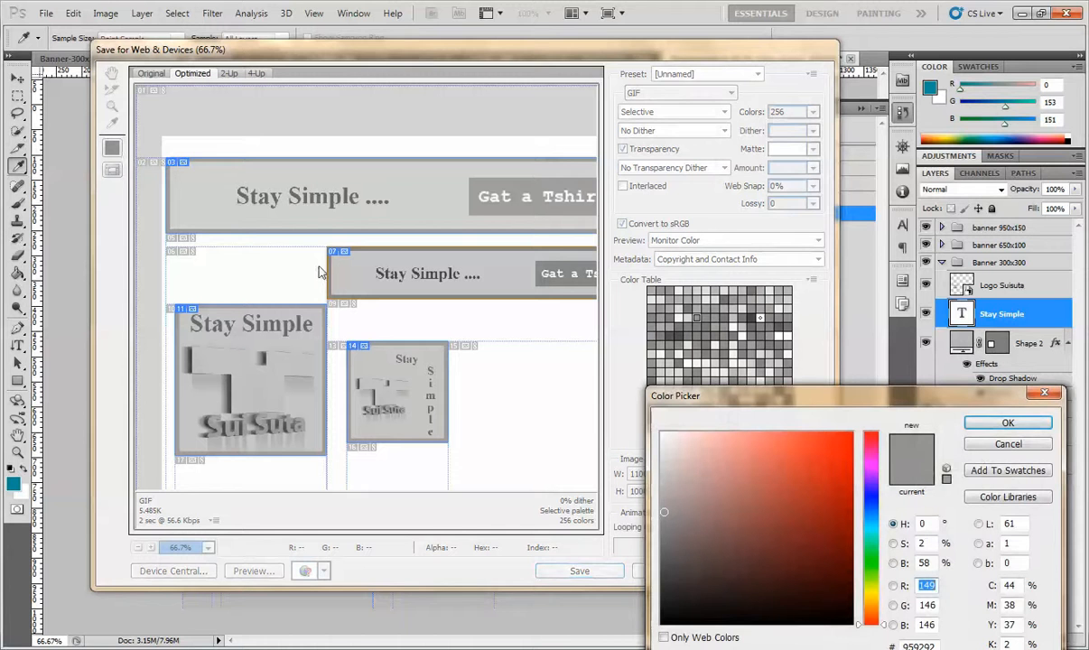
left_click_drag(724, 491, 662, 437)
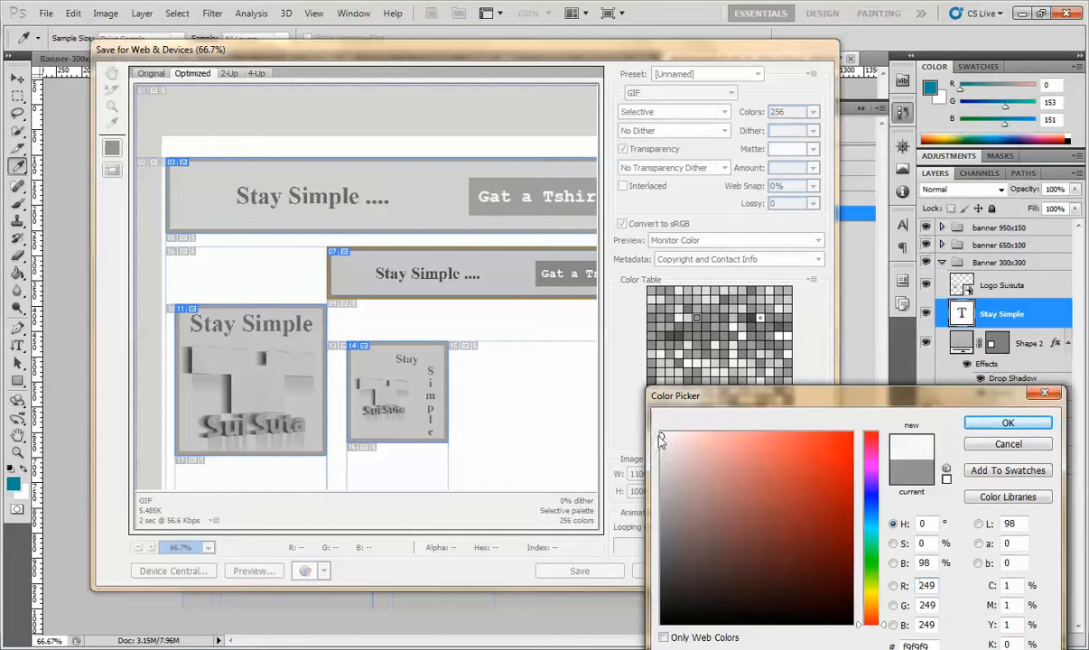
left_click(995, 442)
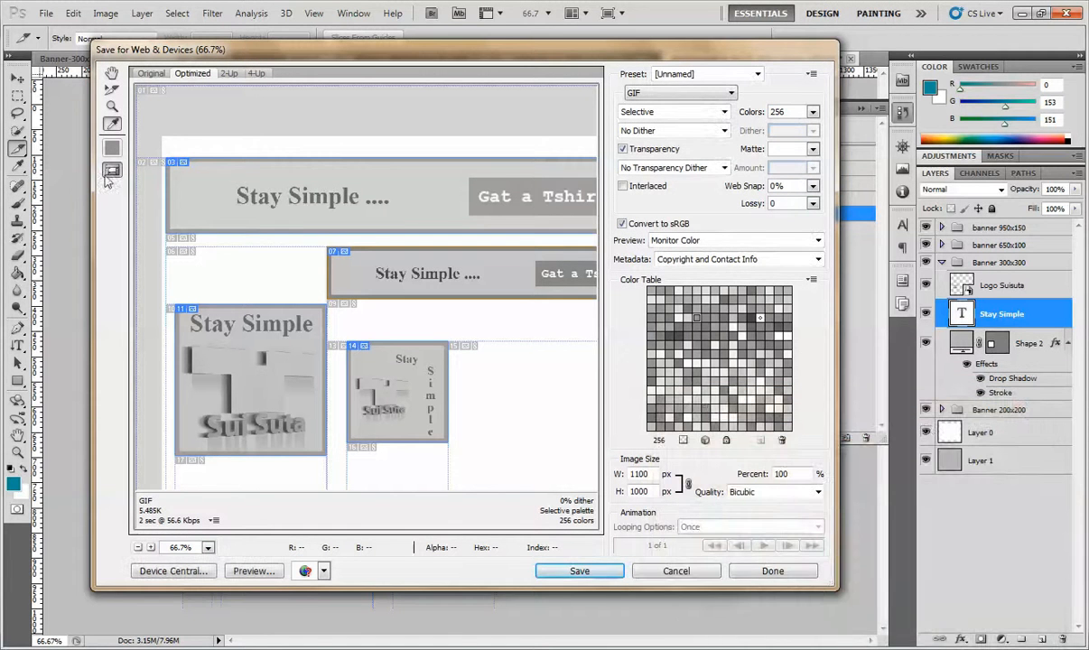
Step: Compare the banner preview with and without slice overlays, and leave the slices hidden
left_click(112, 173)
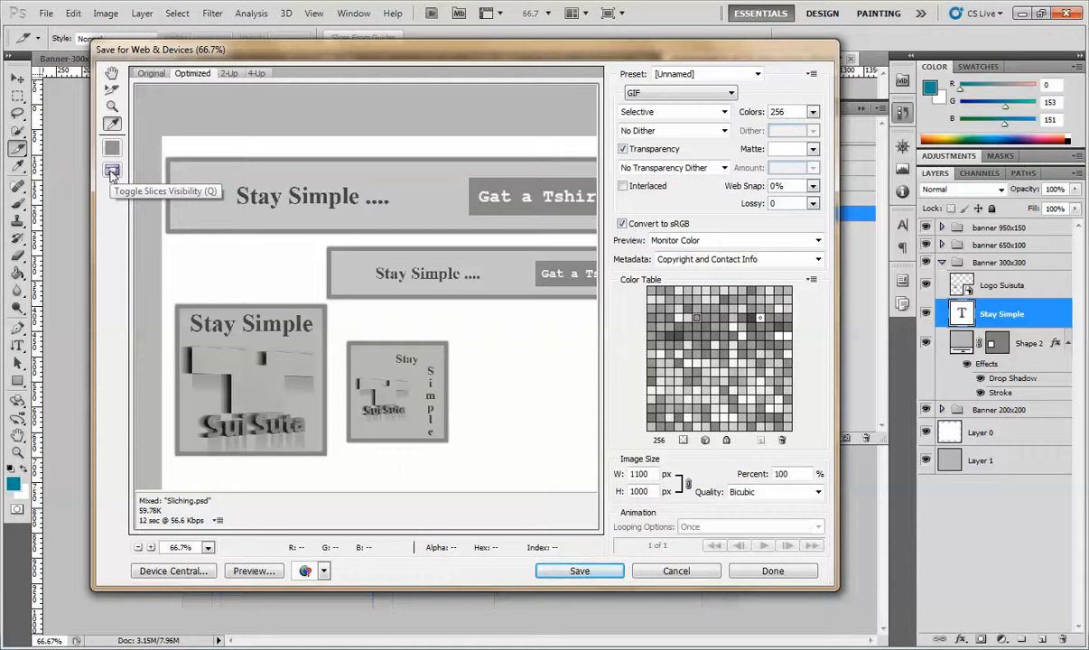
left_click(112, 173)
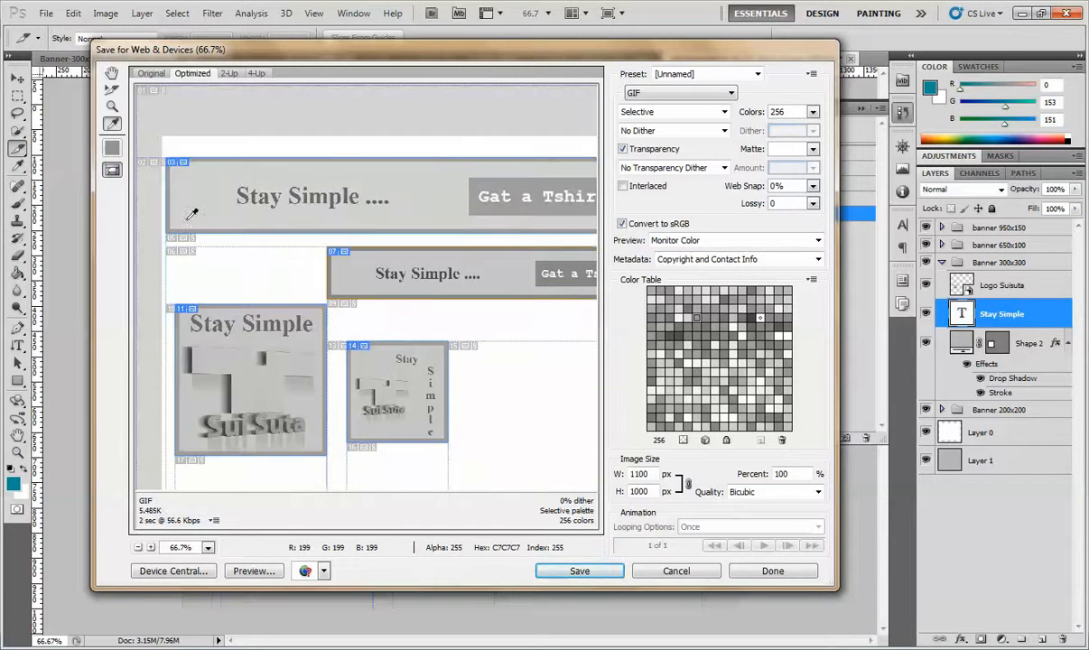
left_click(112, 172)
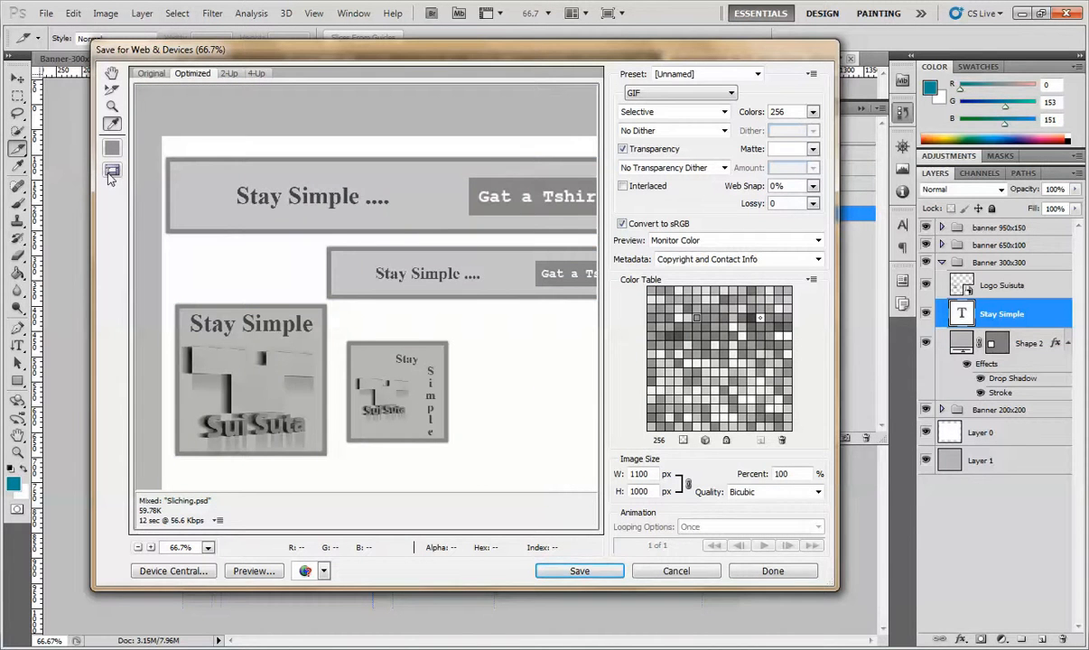
left_click(112, 172)
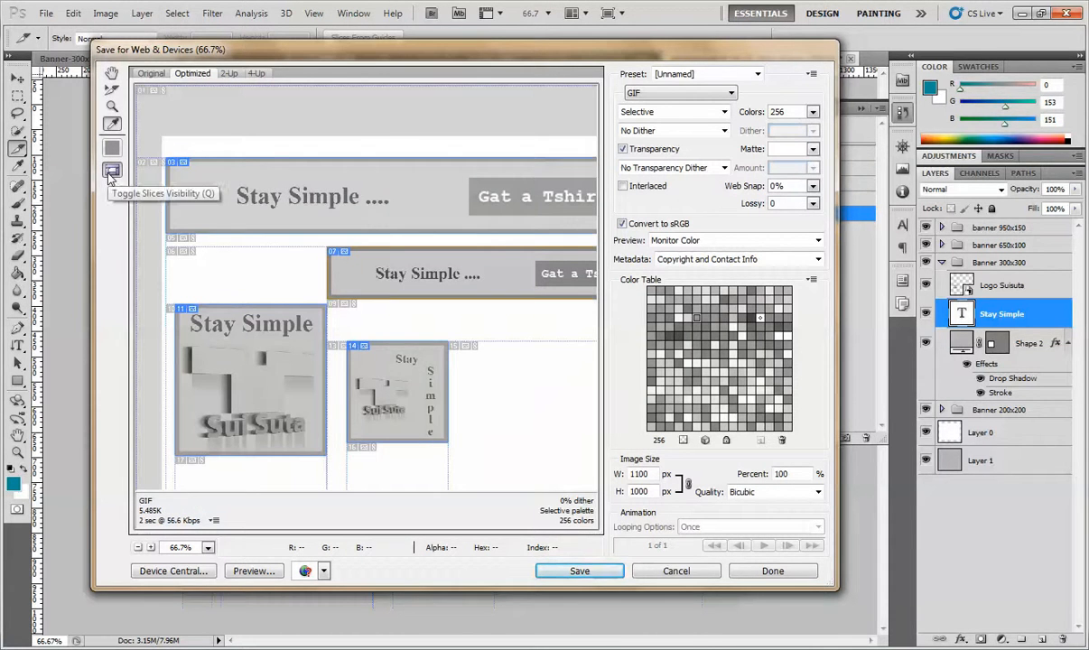
left_click(112, 173)
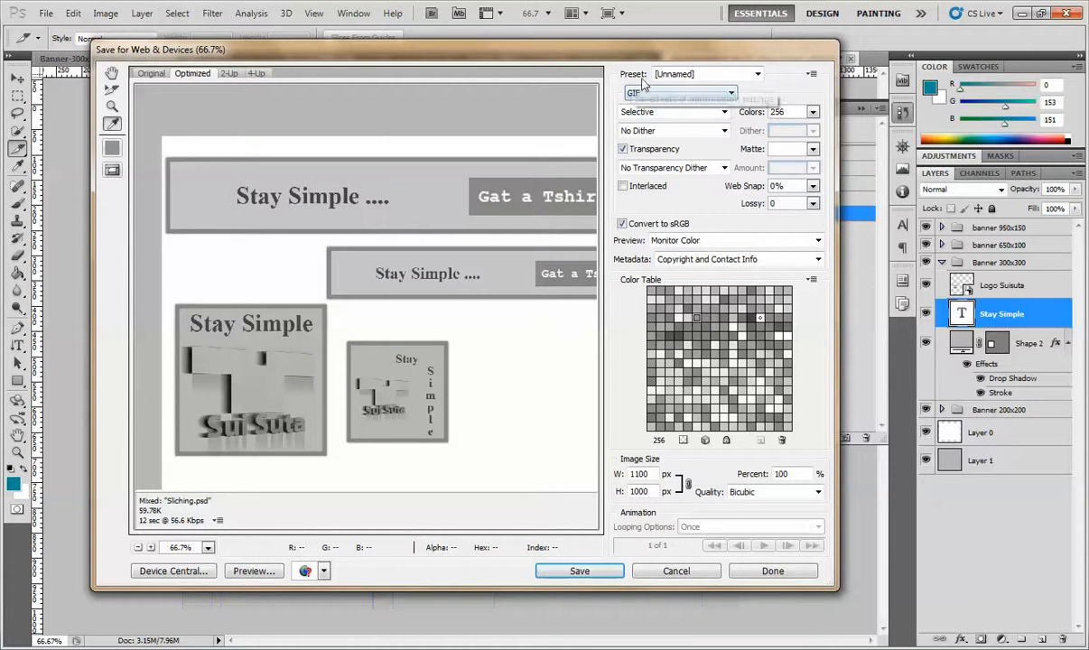
Step: Review the file formats and the color reduction algorithms available for GIF, keeping Selective
left_click(670, 99)
left_click(630, 89)
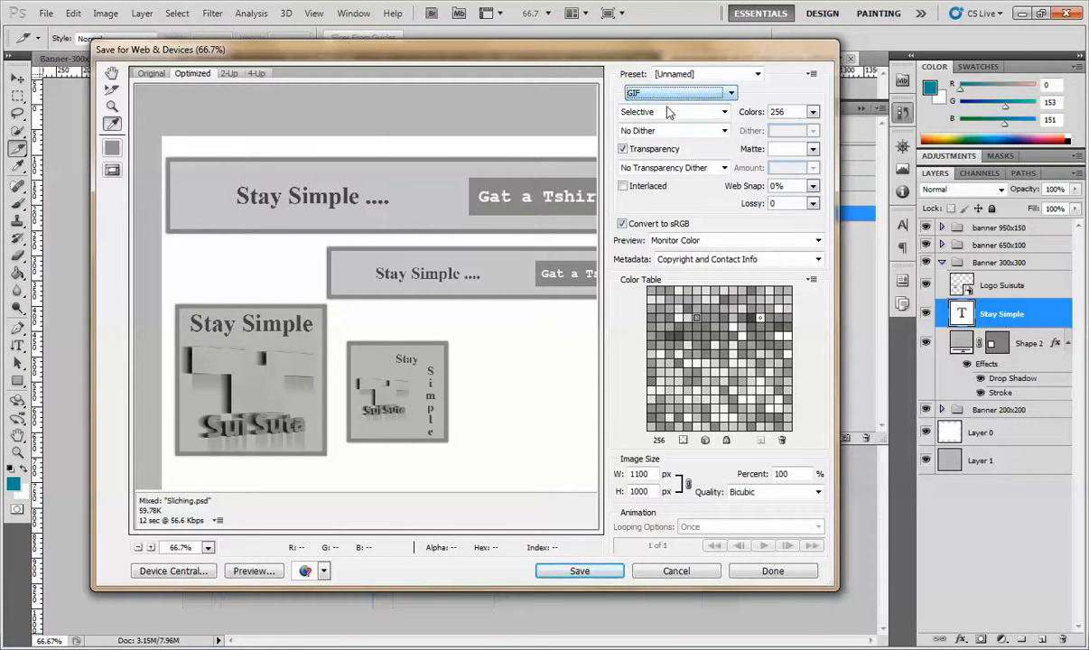
left_click(722, 113)
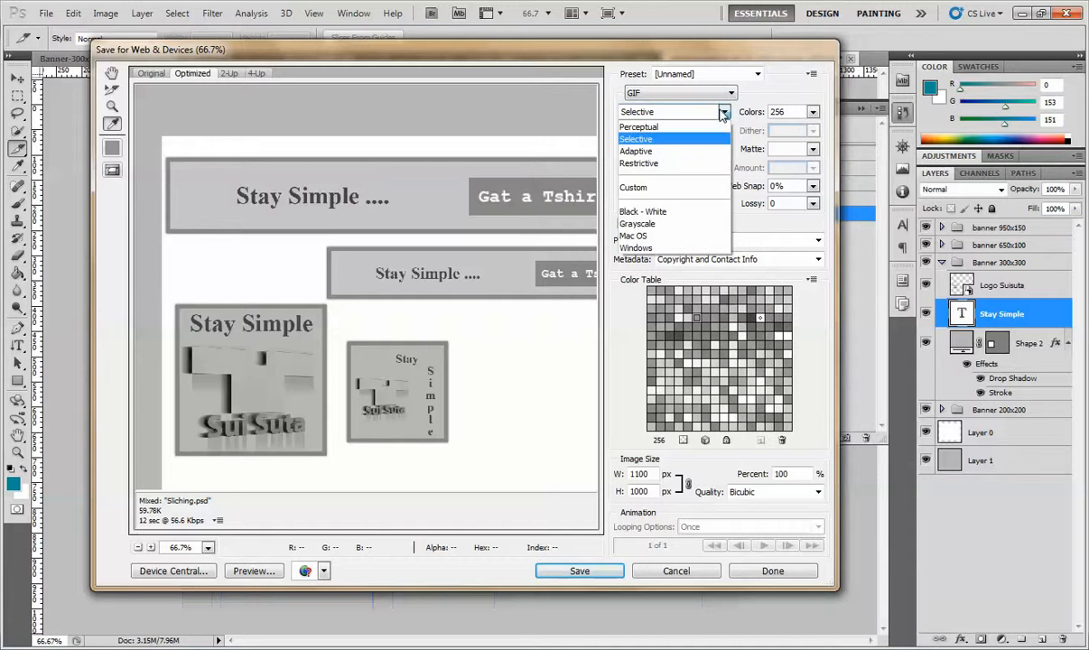
left_click(721, 113)
Step: Switch slice 07's format to JPEG and PNG-8 in turn to check the settings each one offers
left_click(641, 93)
left_click(684, 106)
left_click(642, 91)
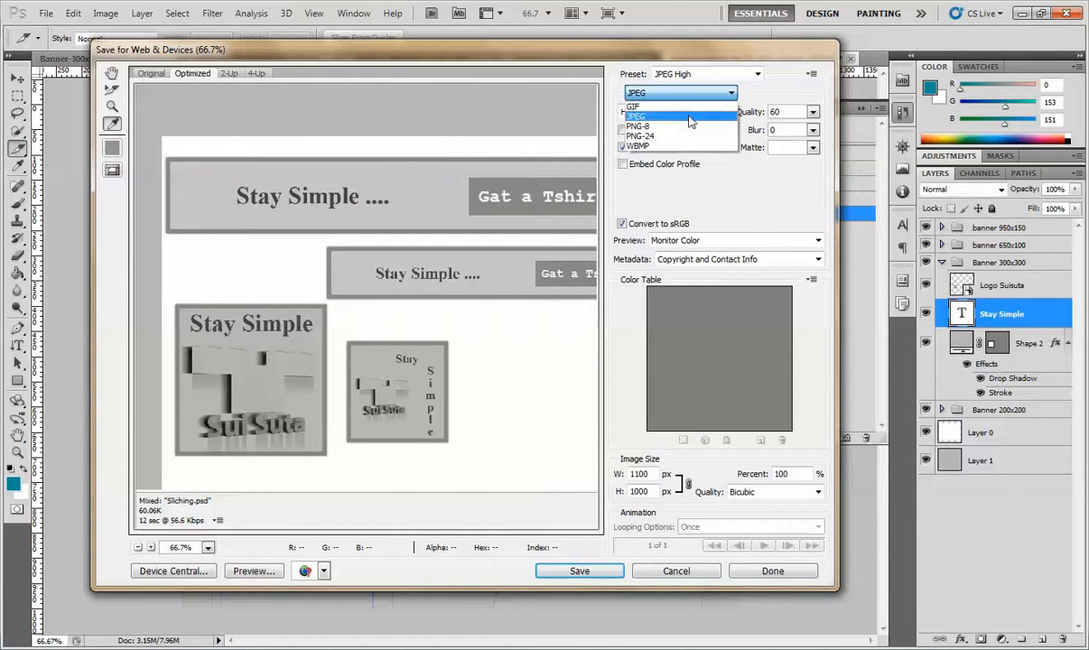
left_click(685, 127)
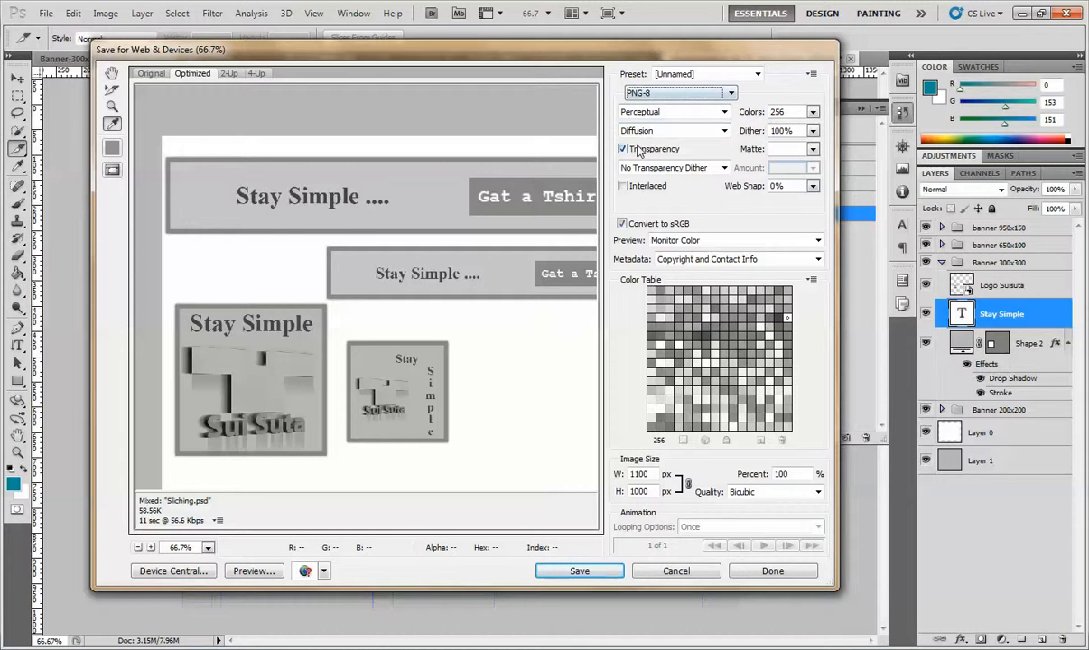
Step: Set slice 07's optimization format to PNG-24
left_click(657, 97)
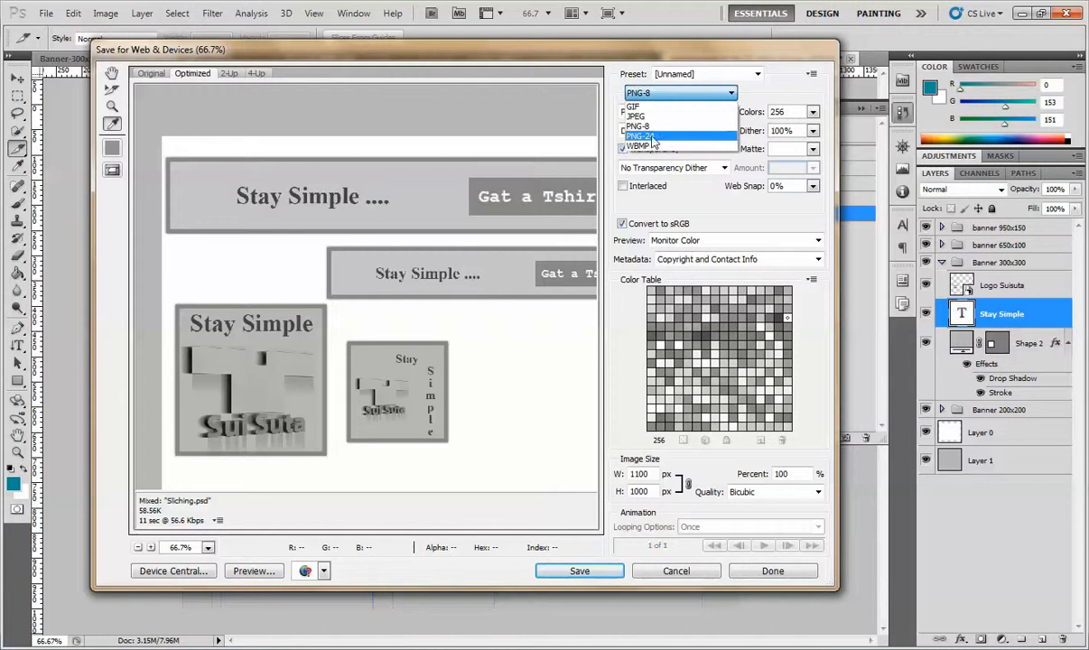
left_click(650, 138)
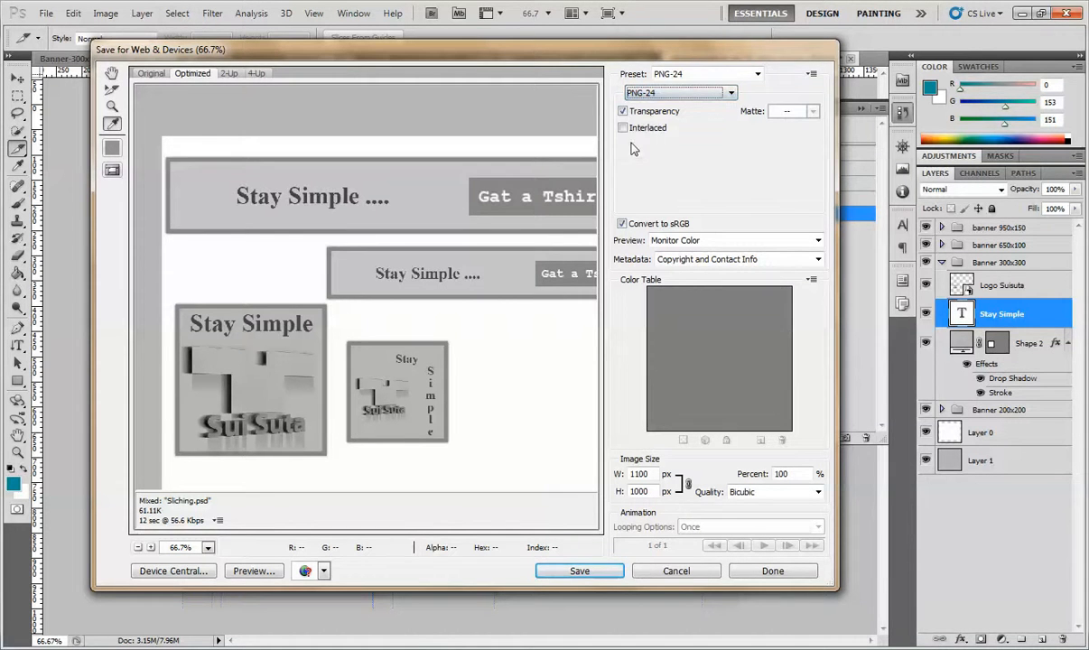
left_click(658, 94)
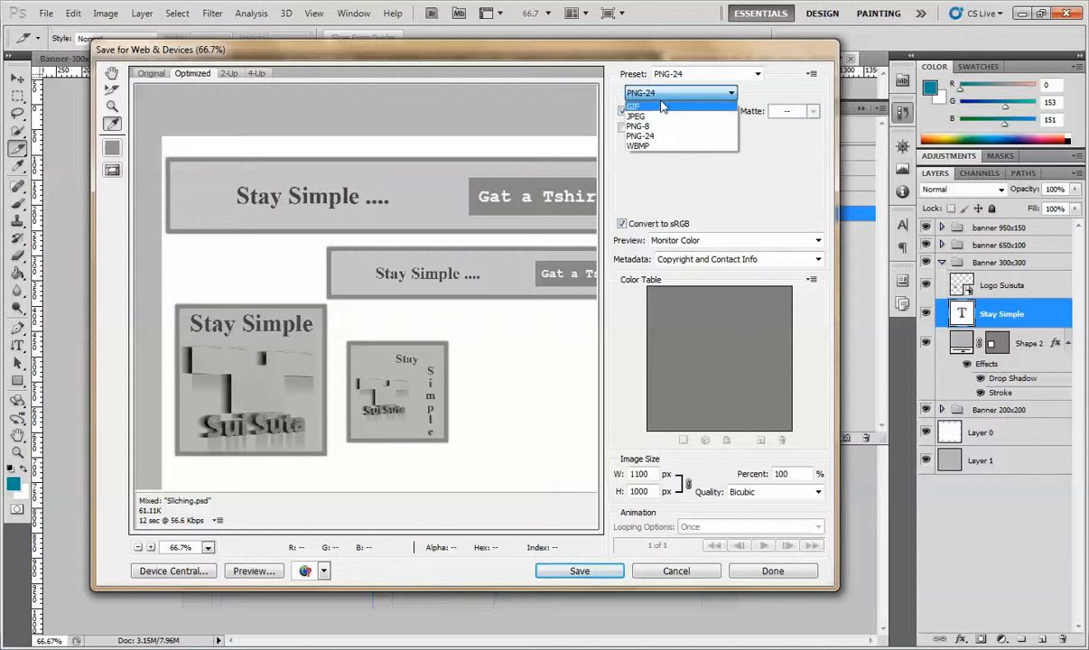
left_click(646, 135)
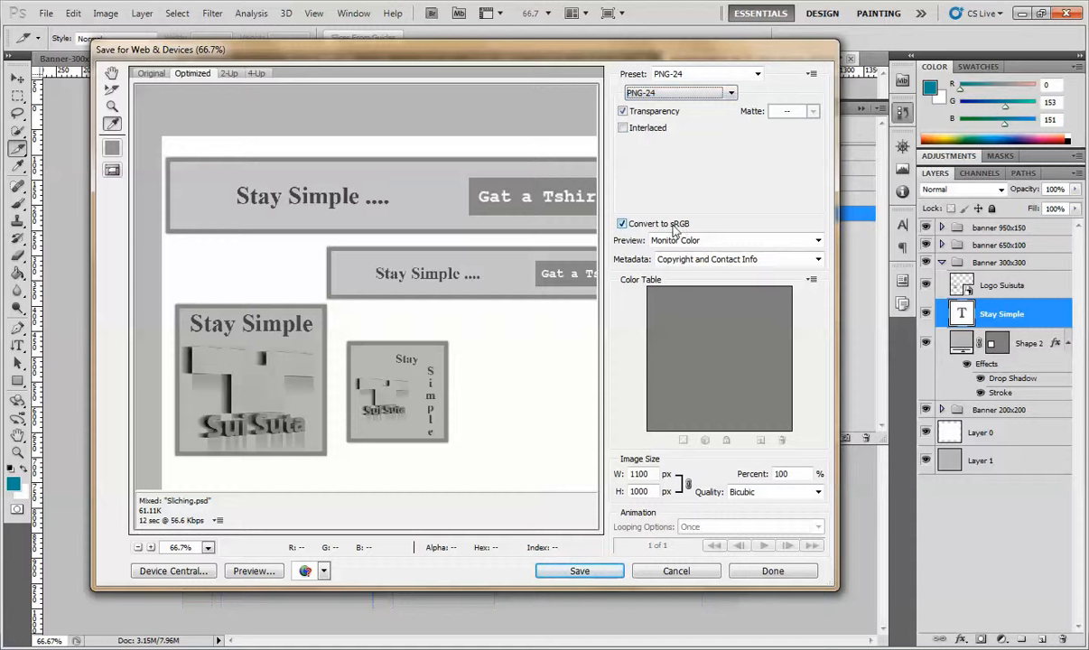
Step: Turn off conversion to sRGB and review the preview color options, keeping Monitor Color
left_click(623, 224)
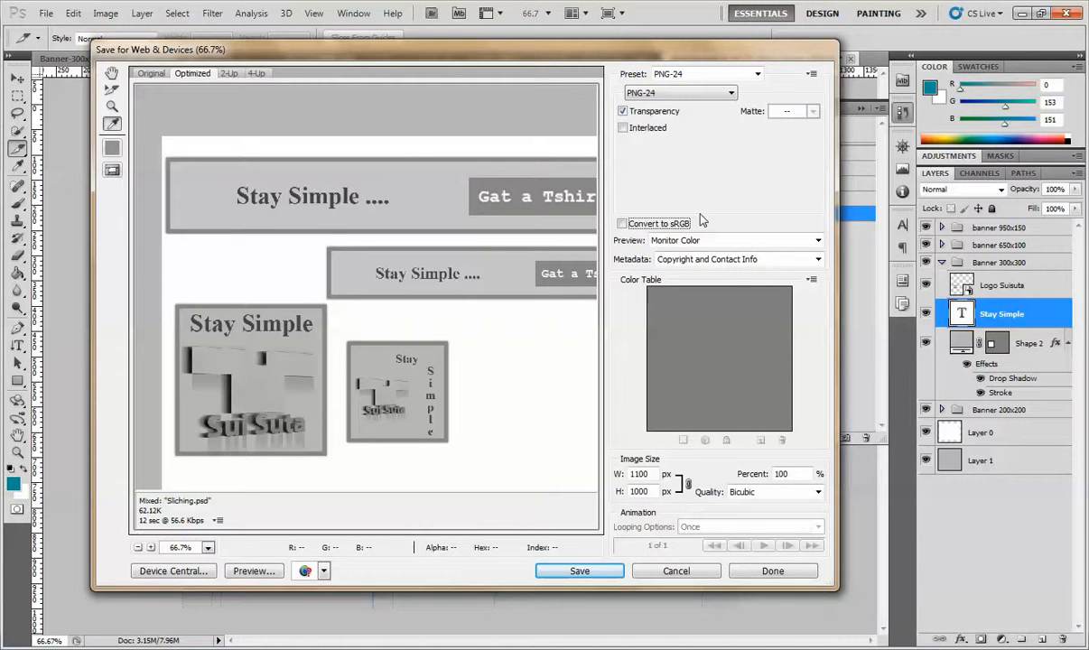
left_click(641, 240)
left_click(622, 279)
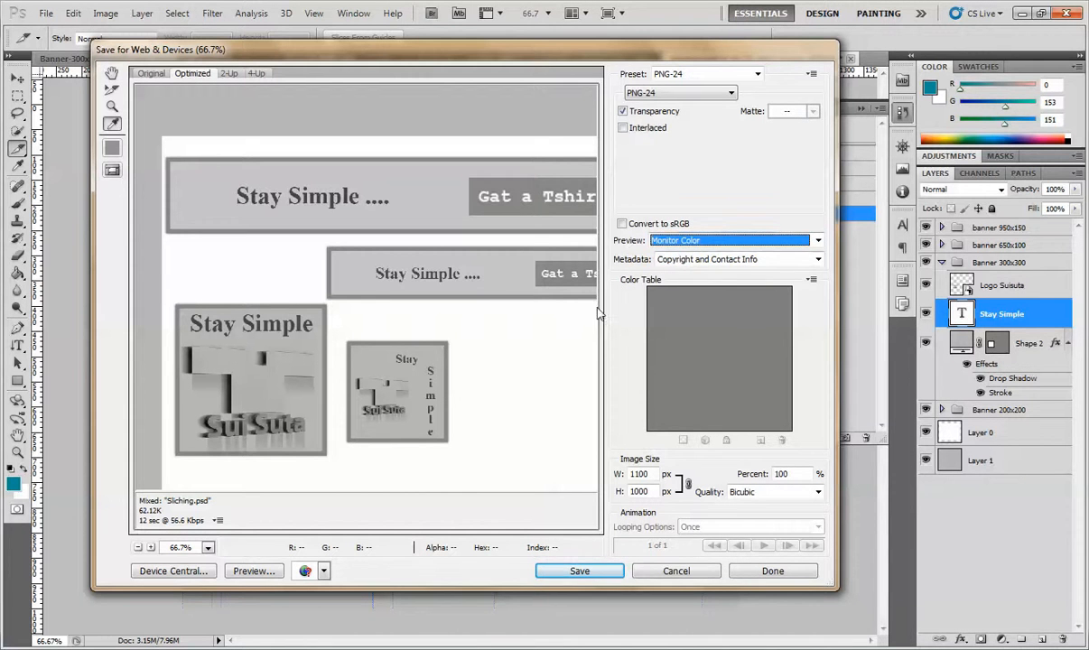
left_click(768, 241)
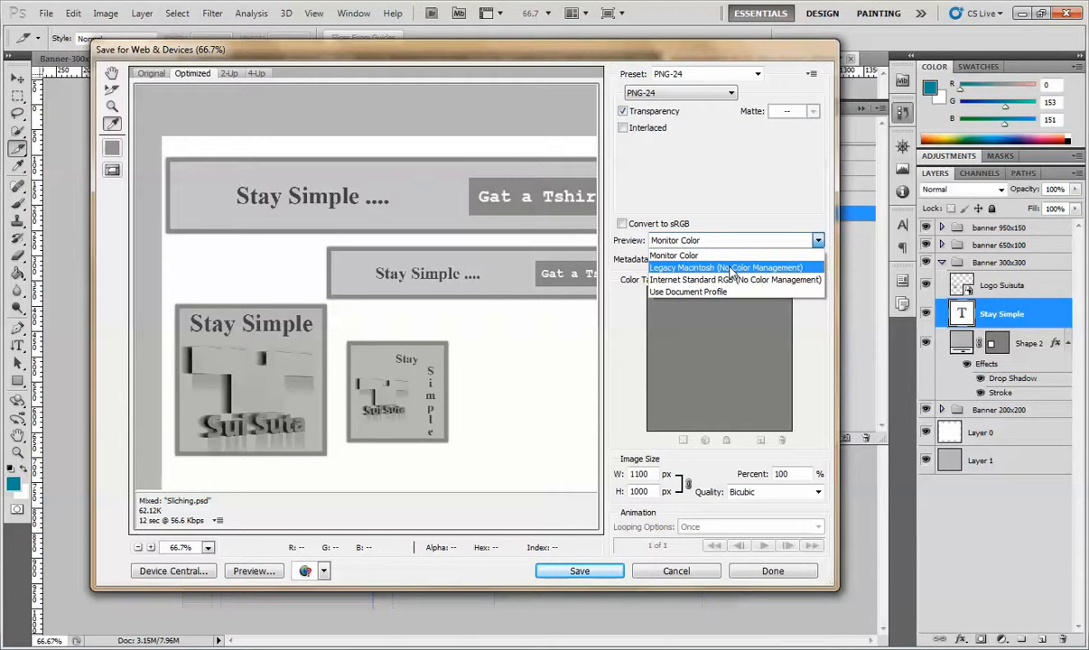
left_click(627, 271)
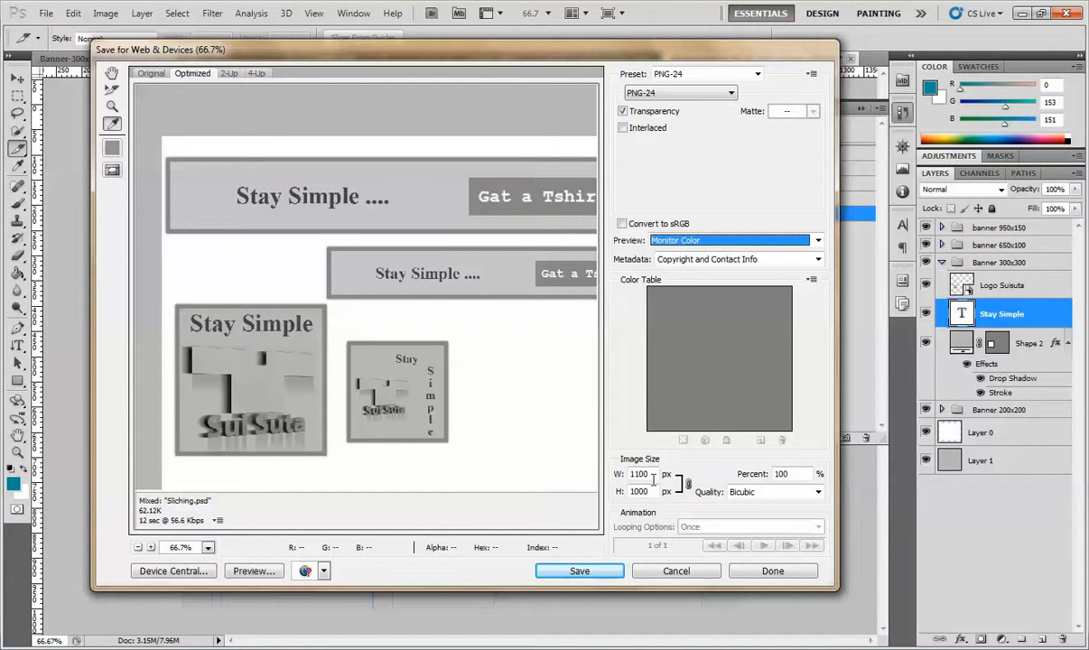
Step: Set the exported image's width to 500 px with linked proportions and Bicubic resampling quality
left_click_drag(655, 474, 590, 471)
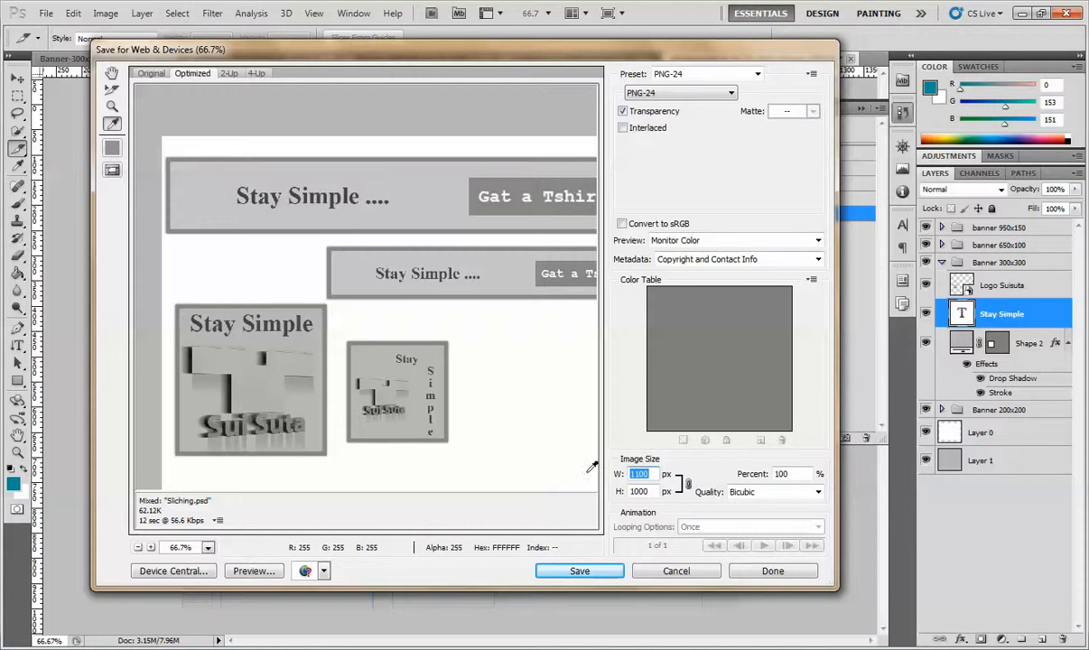
type("500")
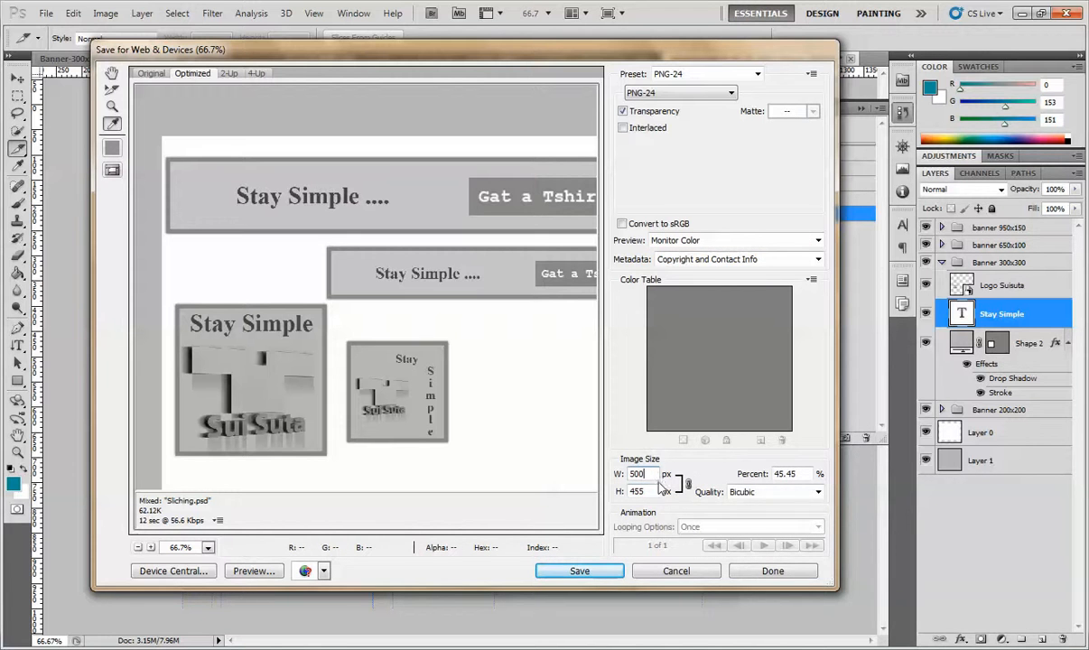
left_click(688, 486)
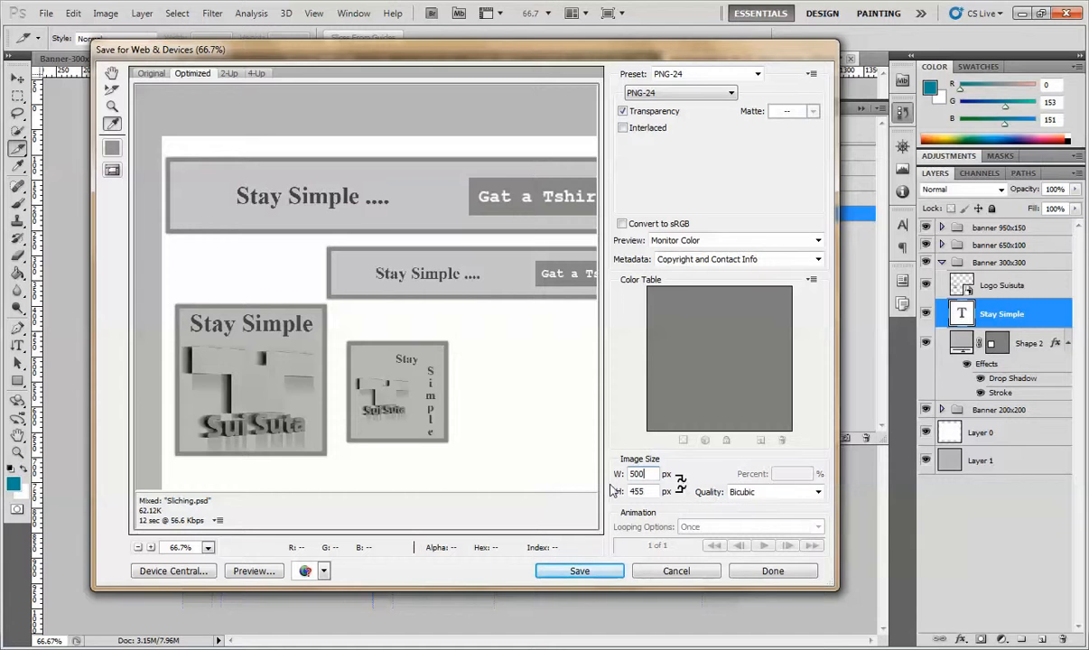
left_click(681, 484)
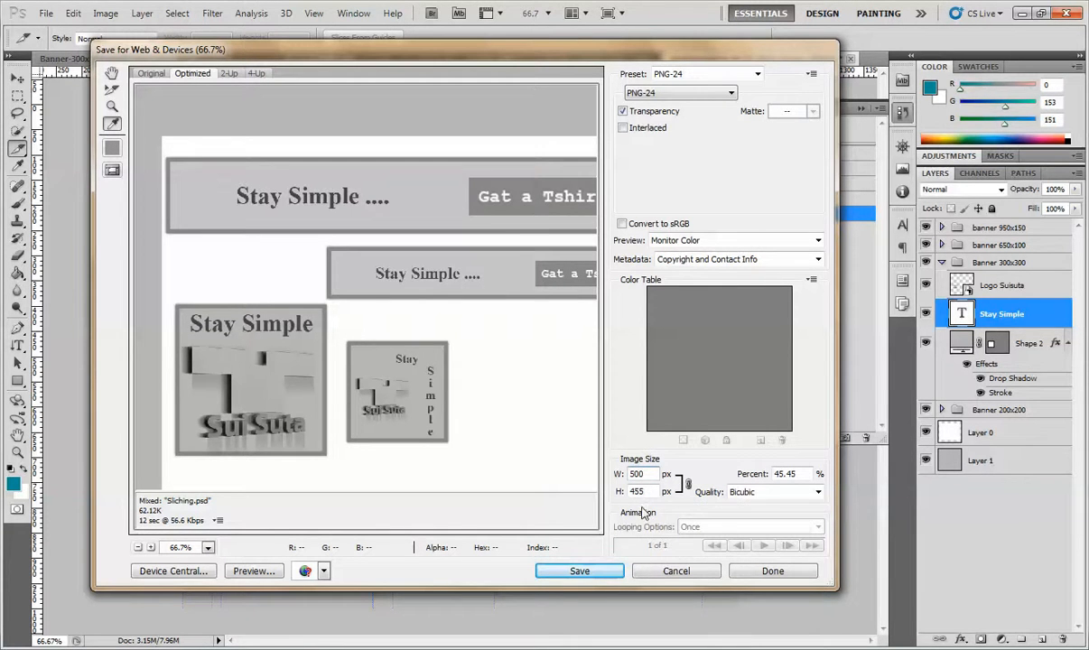
left_click(746, 494)
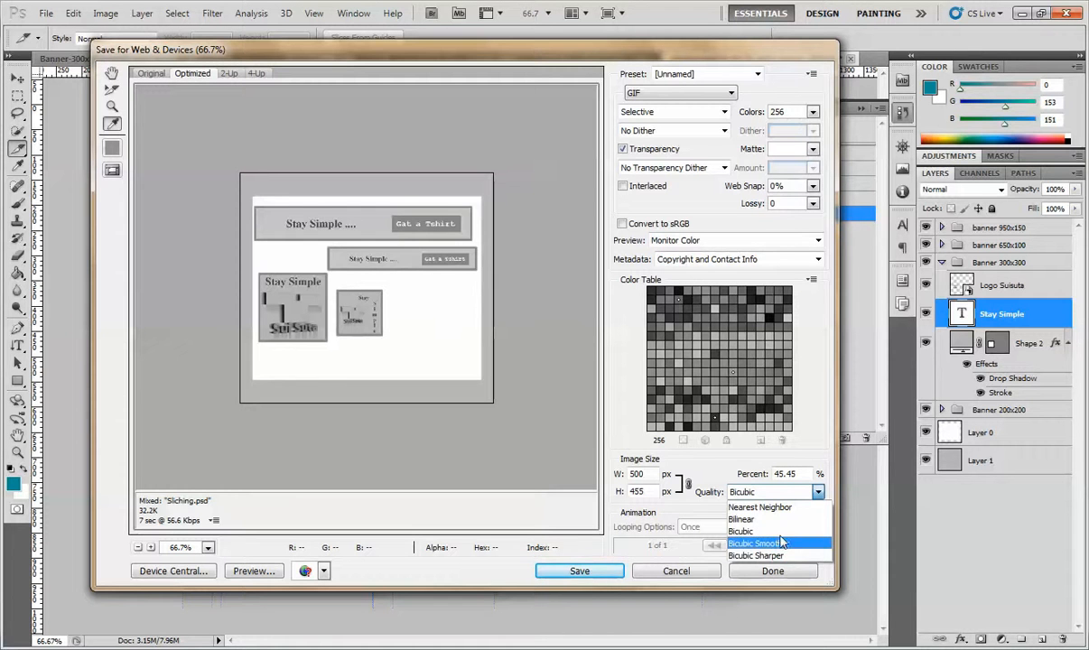
left_click(746, 531)
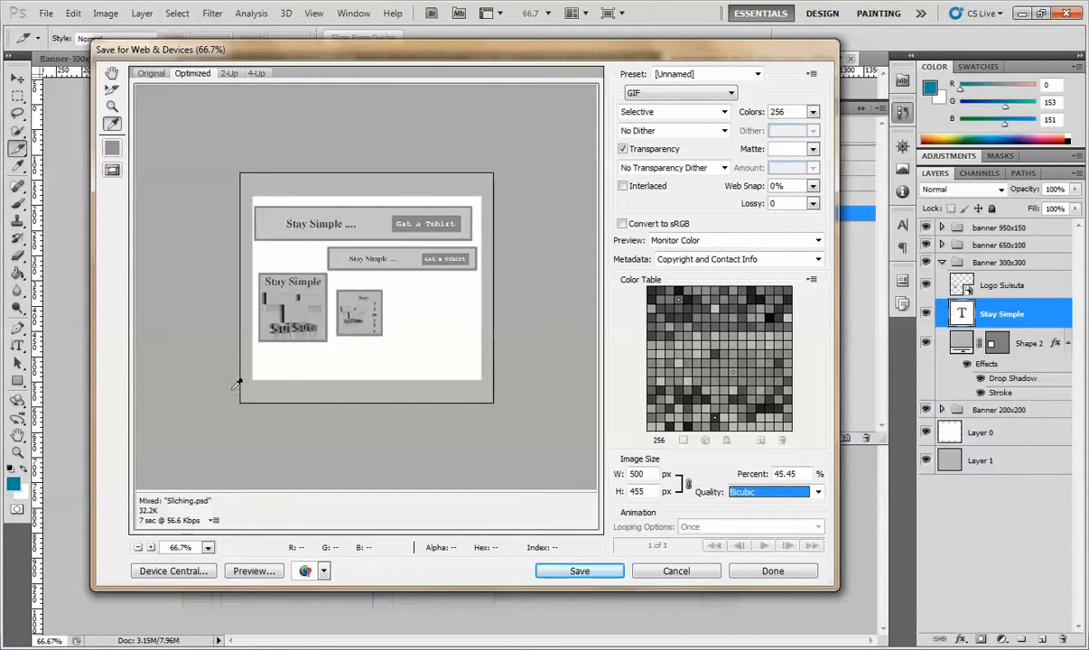
Step: Switch to the Hand tool and show the slice overlays on the resized banner preview
left_click(112, 75)
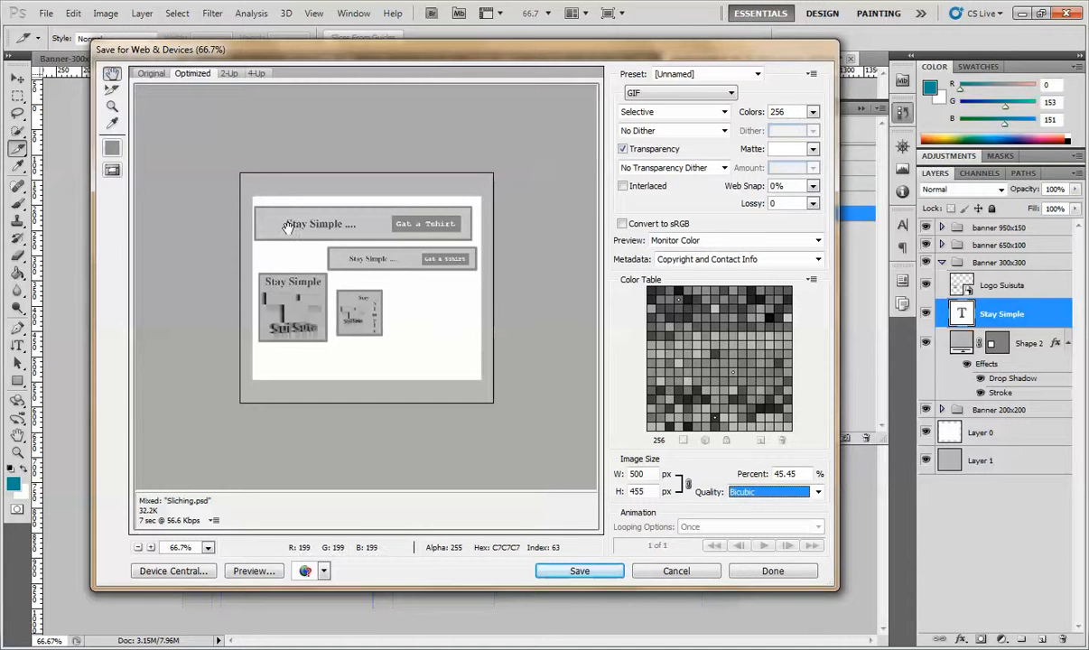
left_click(111, 172)
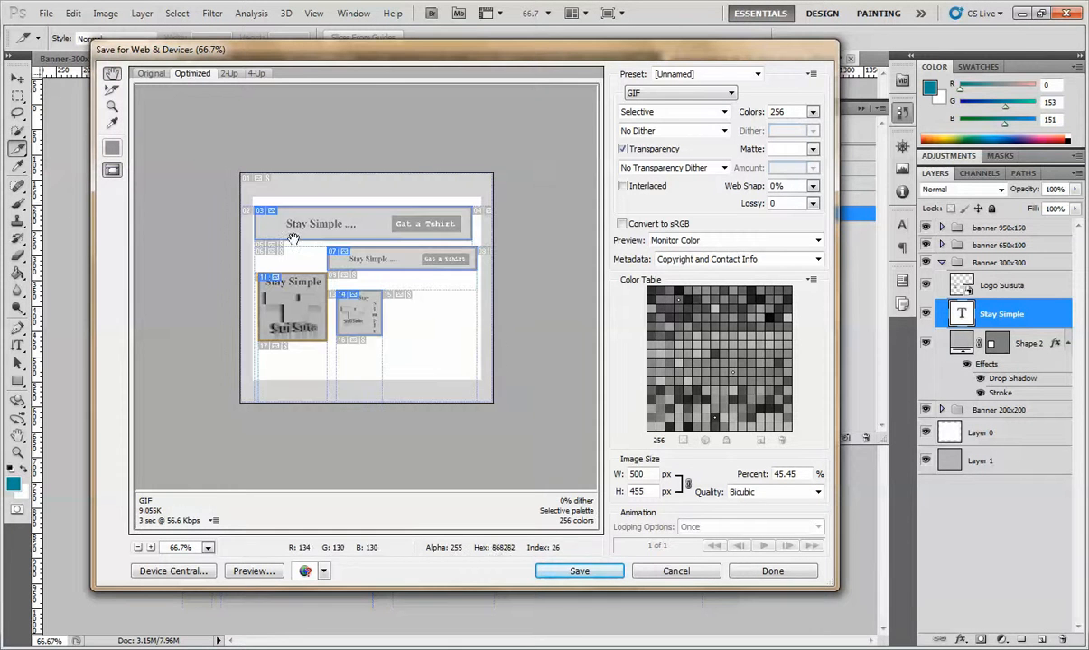